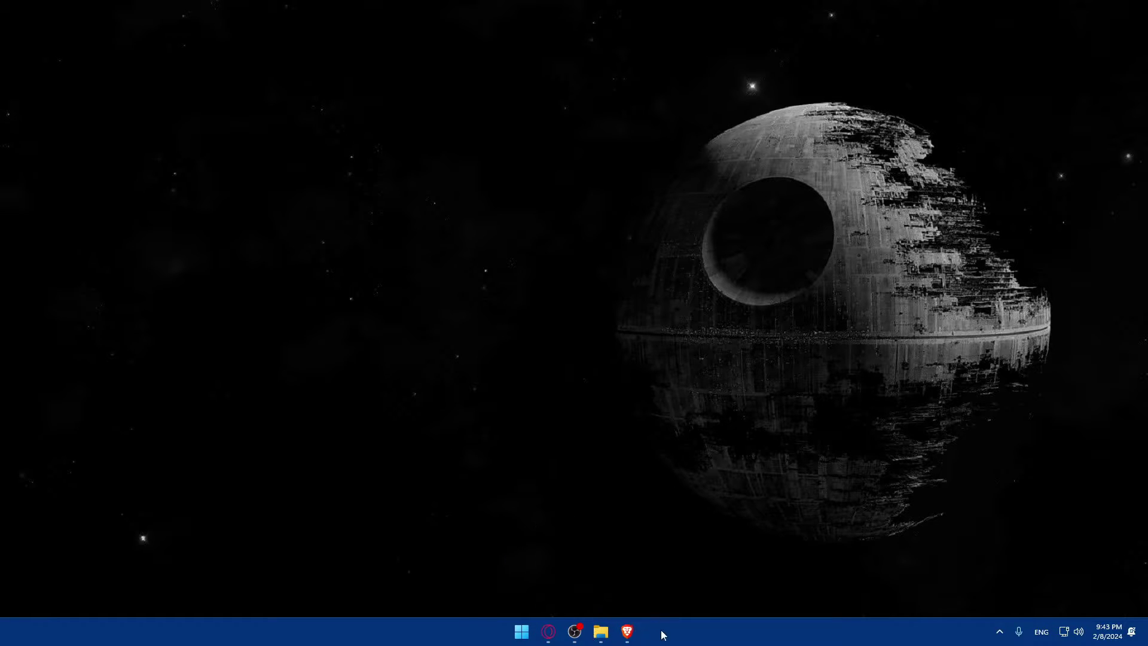
# Drag the Brave icon to a new position among the pinned taskbar apps
pyautogui.moveTo(626, 632)
pyautogui.mouseDown()
pyautogui.moveTo(549, 632)
pyautogui.moveTo(634, 635)
pyautogui.mouseUp()
# Launch Brave, search Google for 'jira', and open Atlassian's Jira Software product page
pyautogui.click(632, 633)
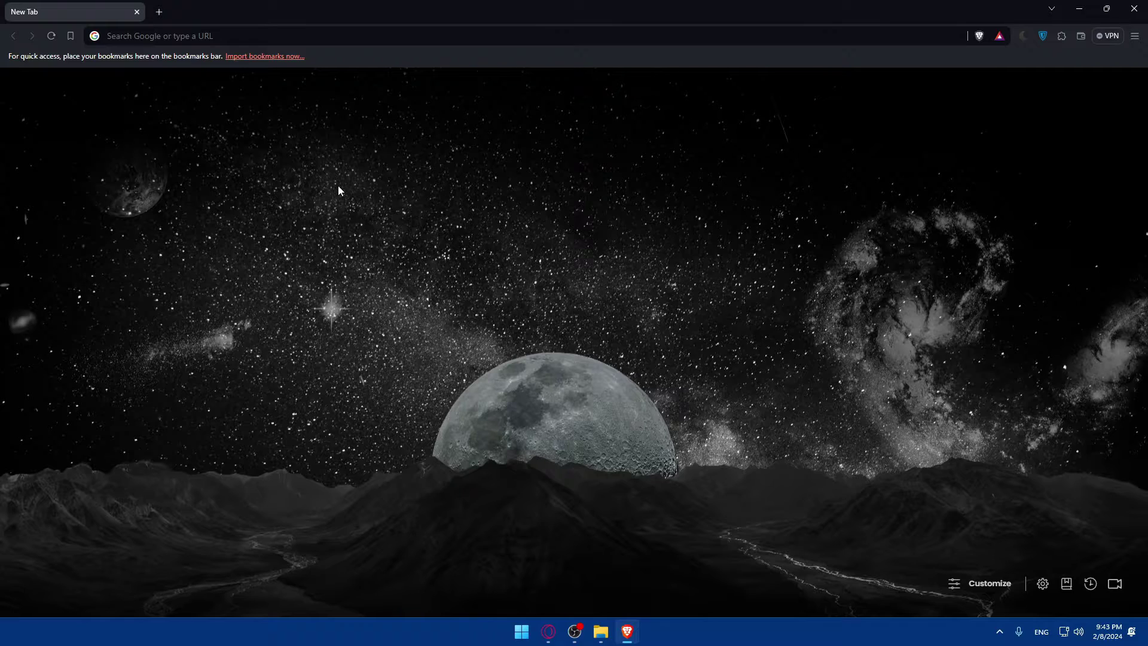
pyautogui.click(165, 36)
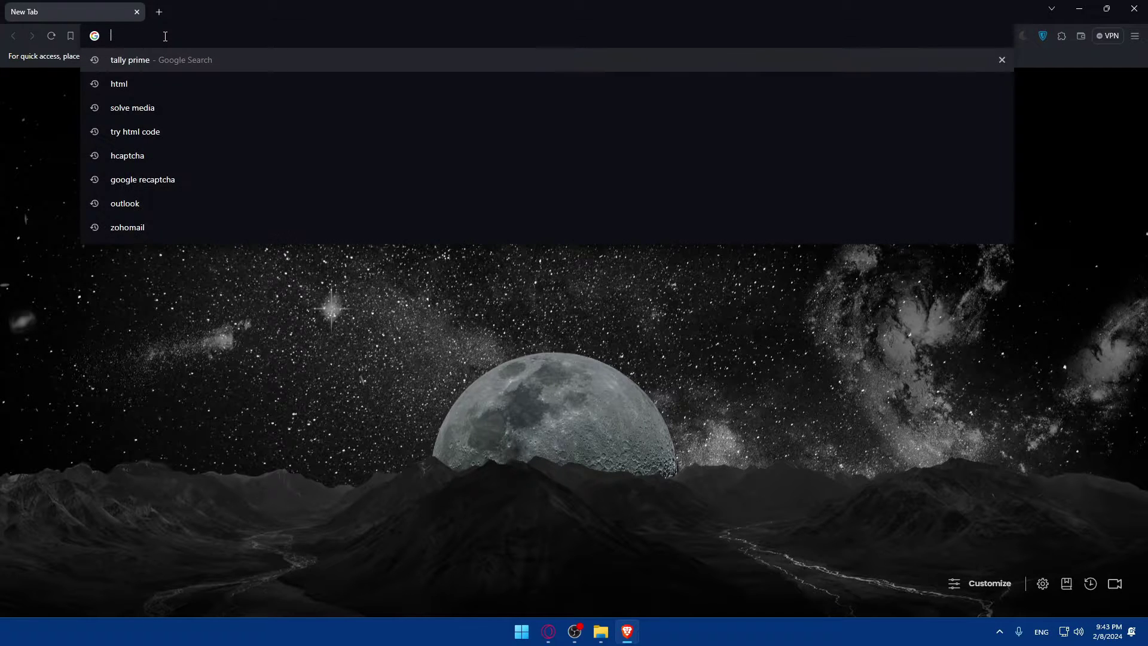
pyautogui.write('jira')
pyautogui.press('Return')
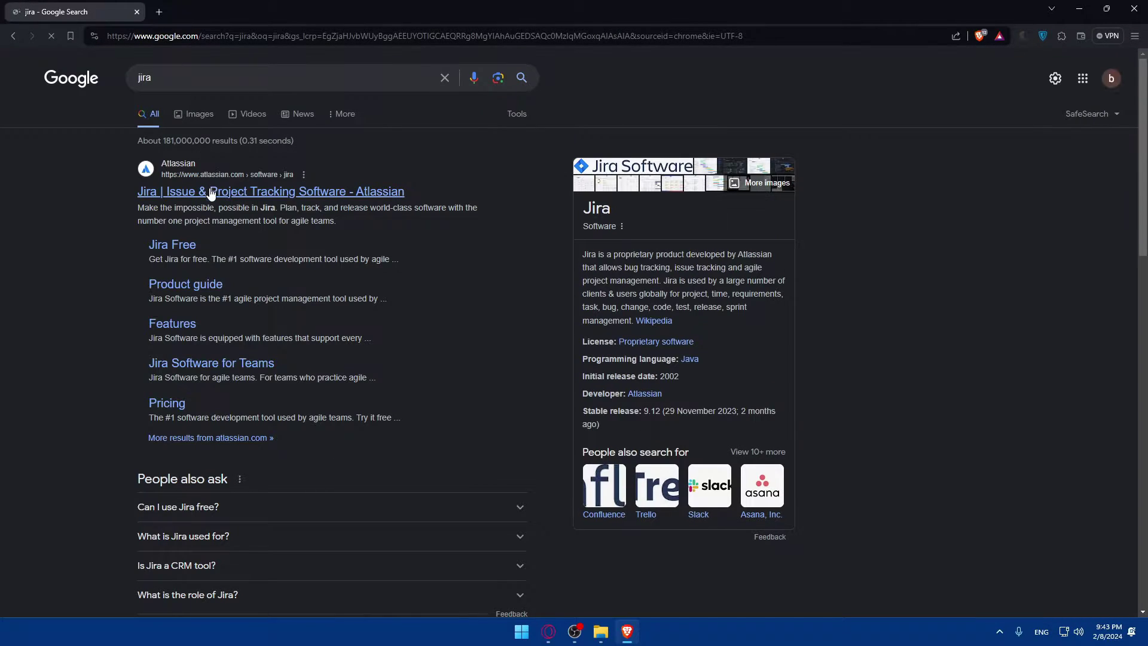
pyautogui.click(211, 192)
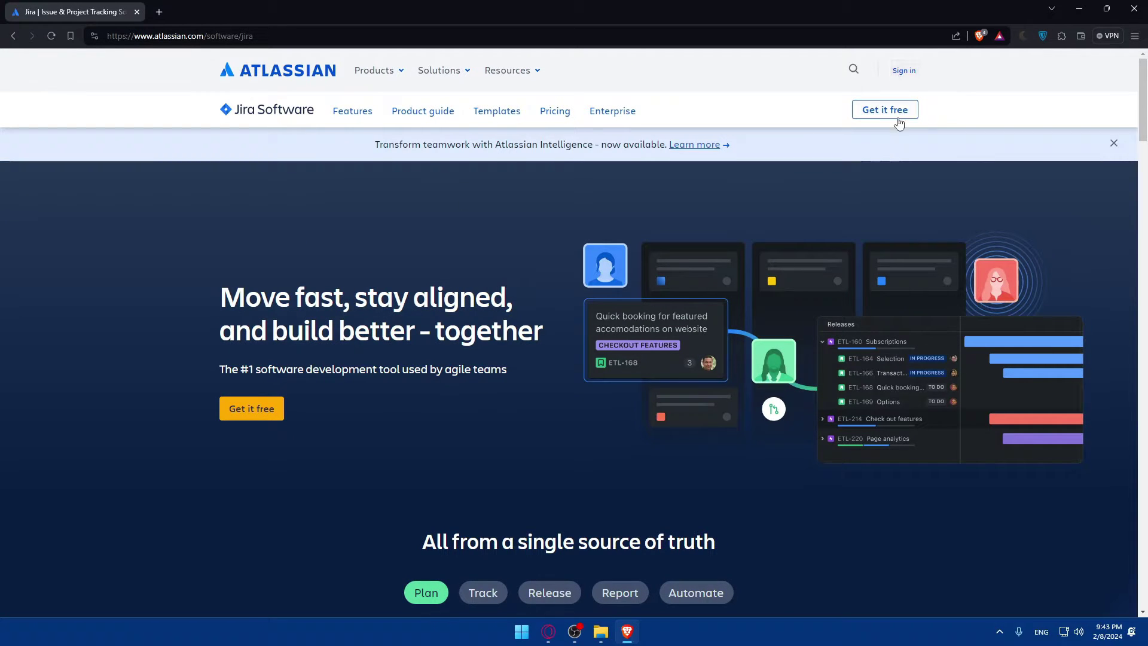
# Sign in to Atlassian with a Google account, backing out of the new-account page
pyautogui.click(903, 71)
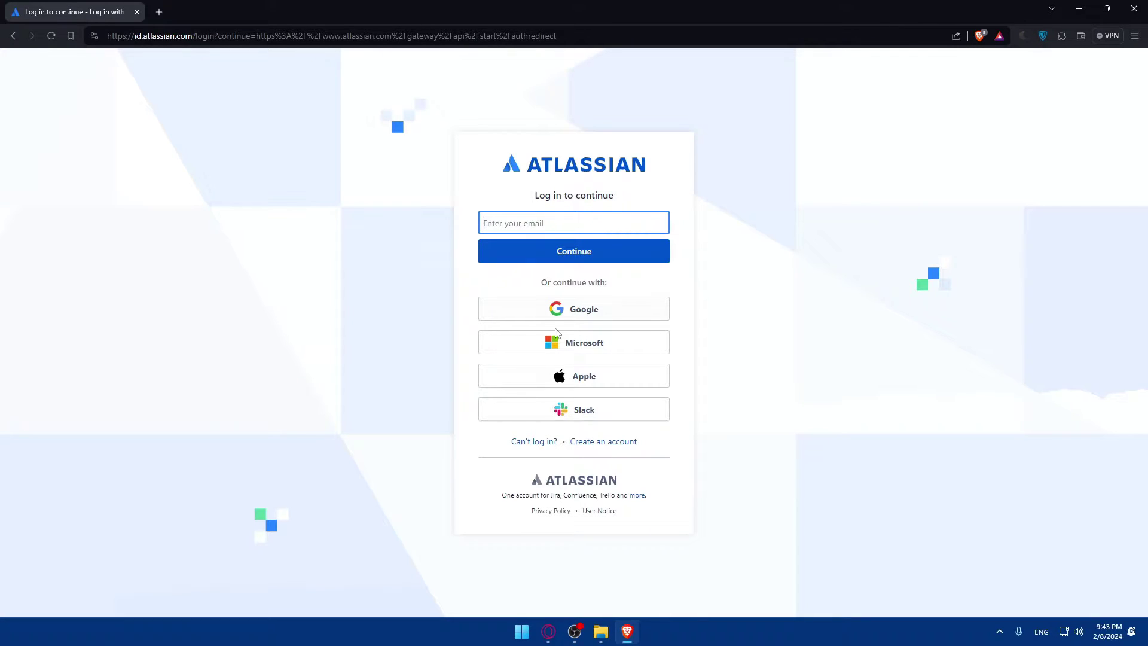
pyautogui.click(510, 316)
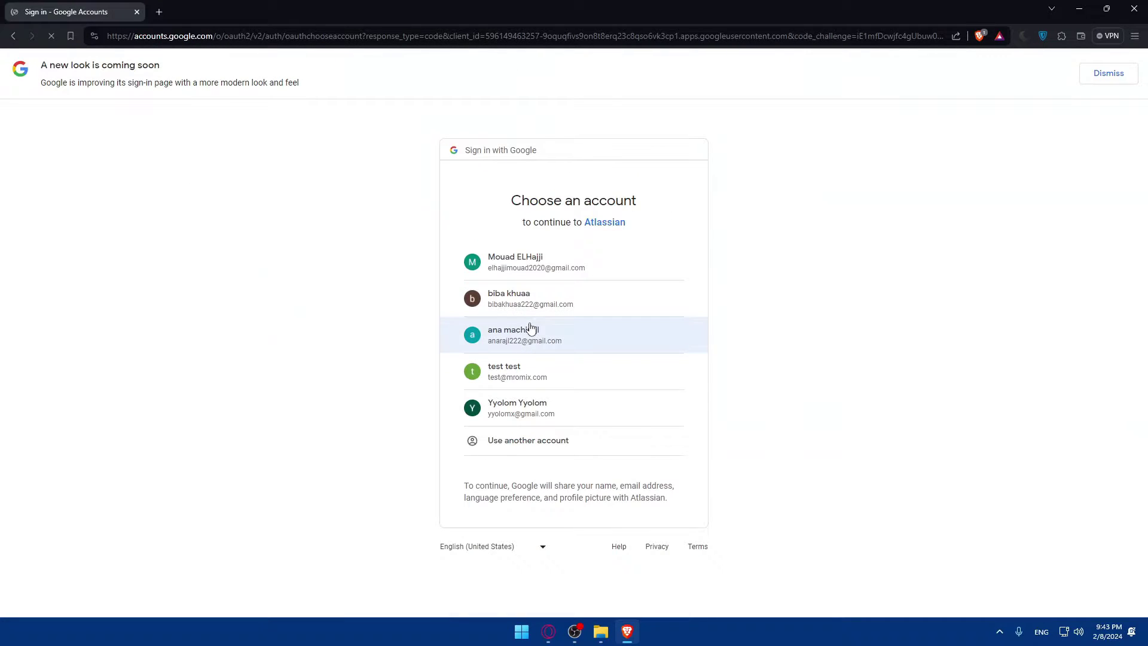
pyautogui.click(520, 328)
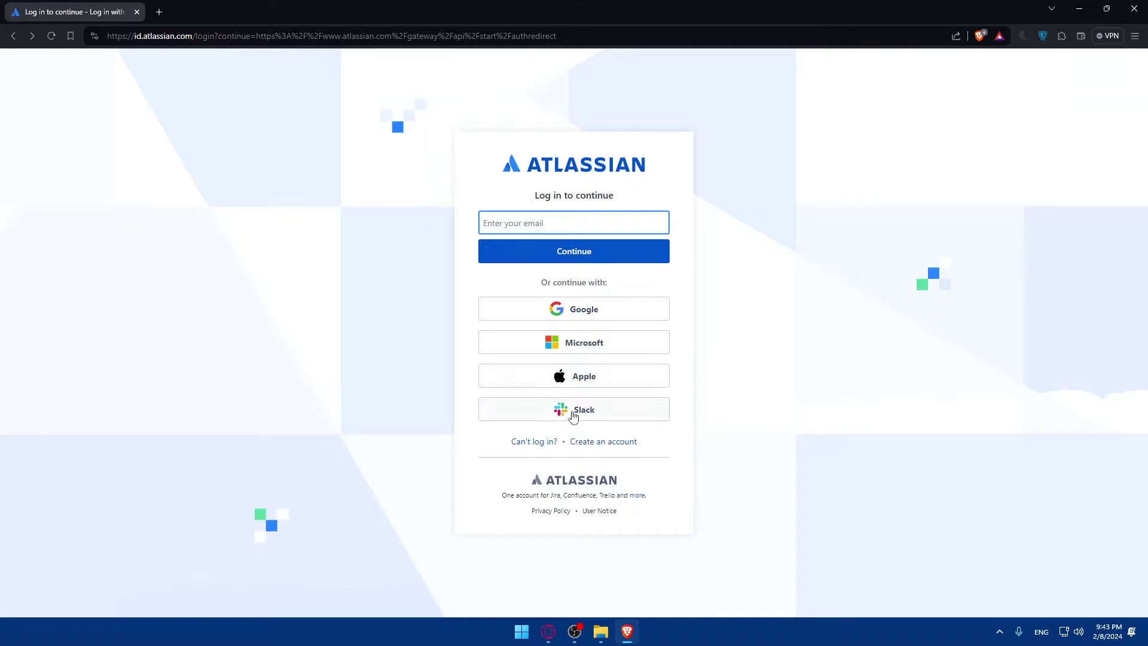
pyautogui.click(608, 442)
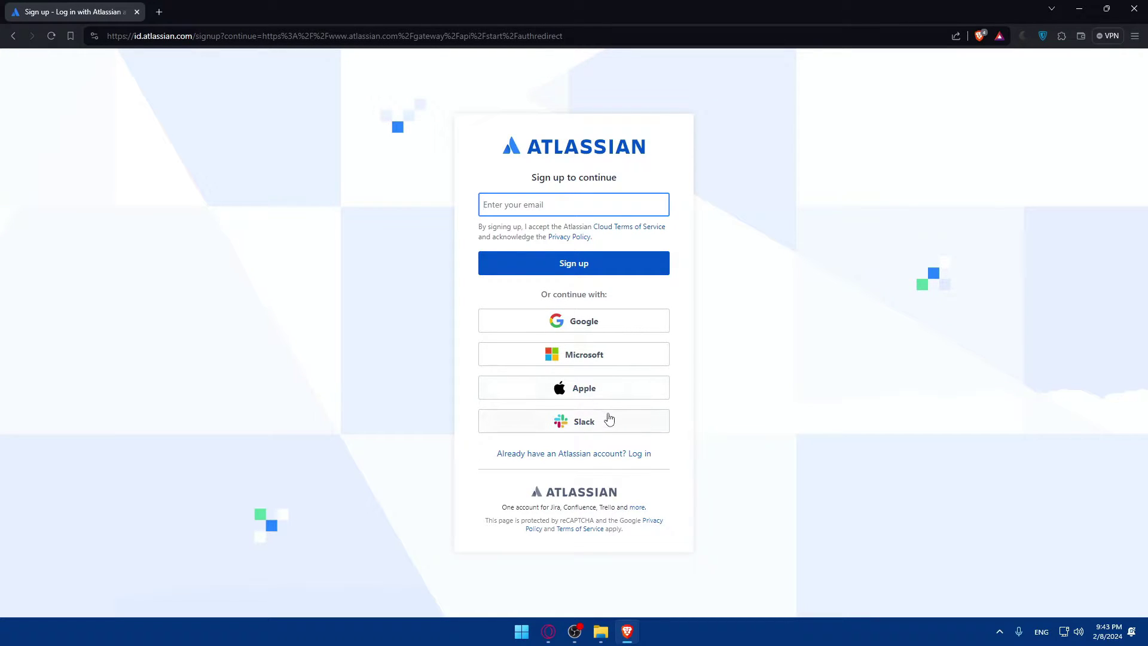
pyautogui.hotkey('alt', 'Left')
pyautogui.click(580, 309)
pyautogui.click(530, 306)
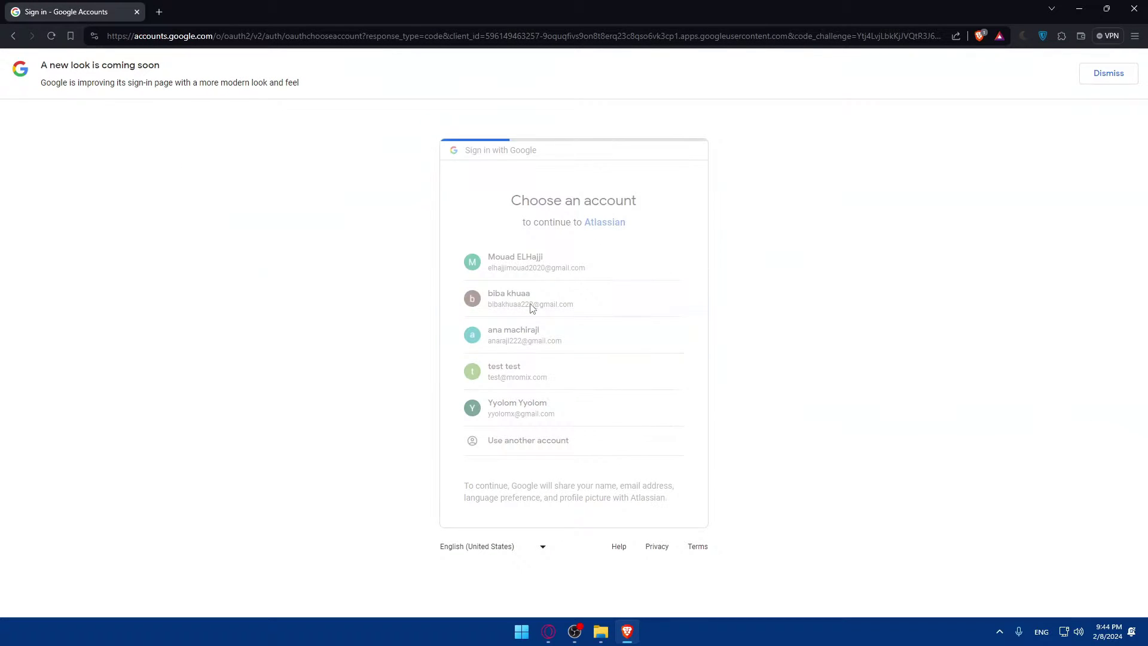
pyautogui.click(629, 395)
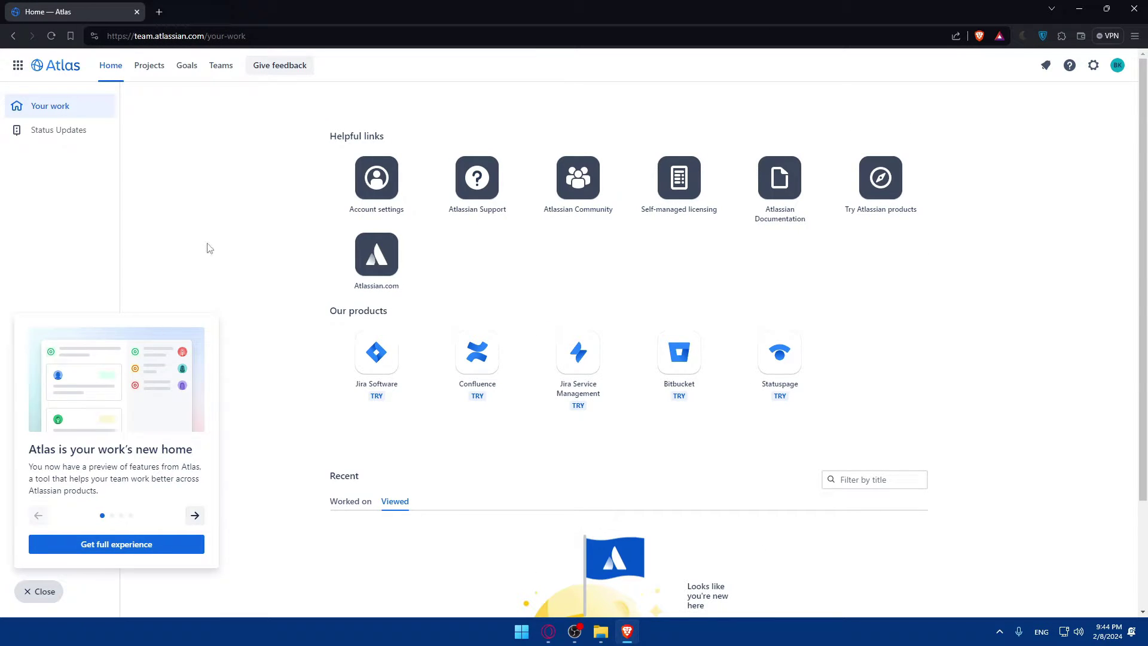
# Close the Atlas welcome panel and choose Dark from the avatar menu's Theme options
pyautogui.click(210, 248)
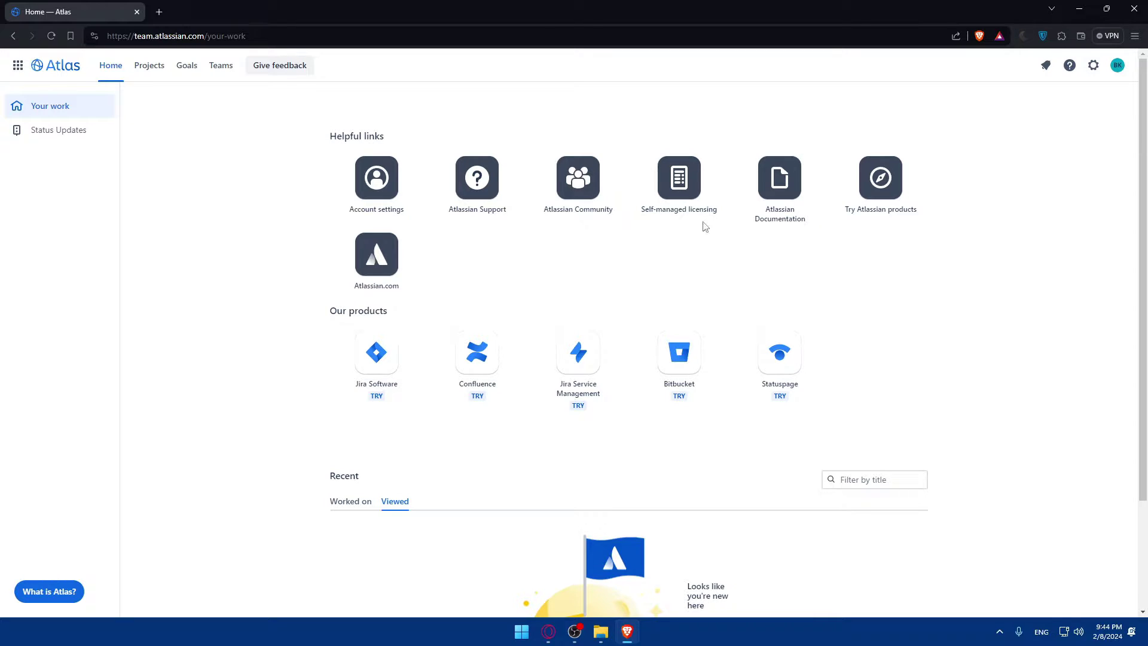
pyautogui.click(1117, 65)
pyautogui.moveTo(1053, 205)
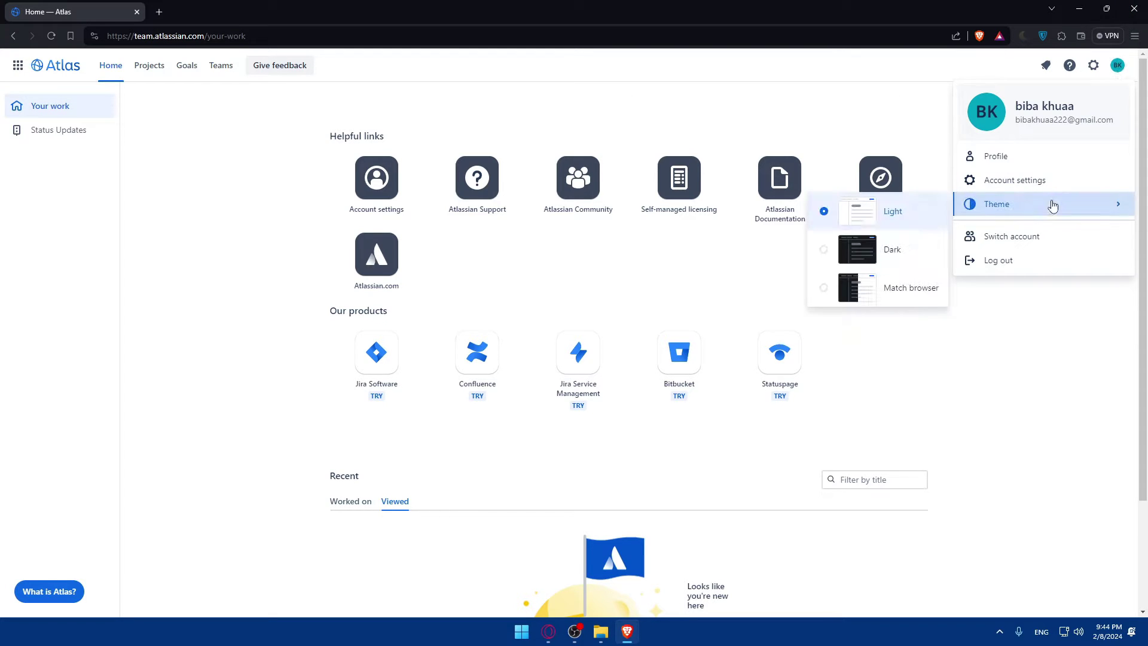
pyautogui.click(884, 251)
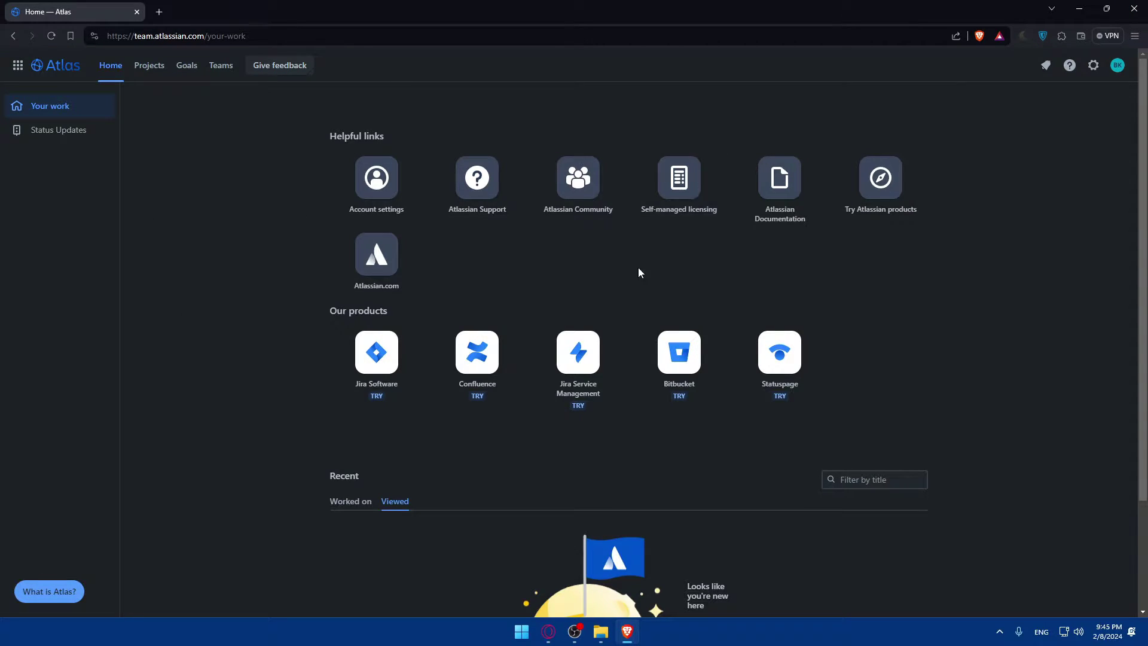
# In a new tab, search Google for 'atlassian marketplace' and open the Marketplace site
pyautogui.click(162, 12)
pyautogui.write('at')
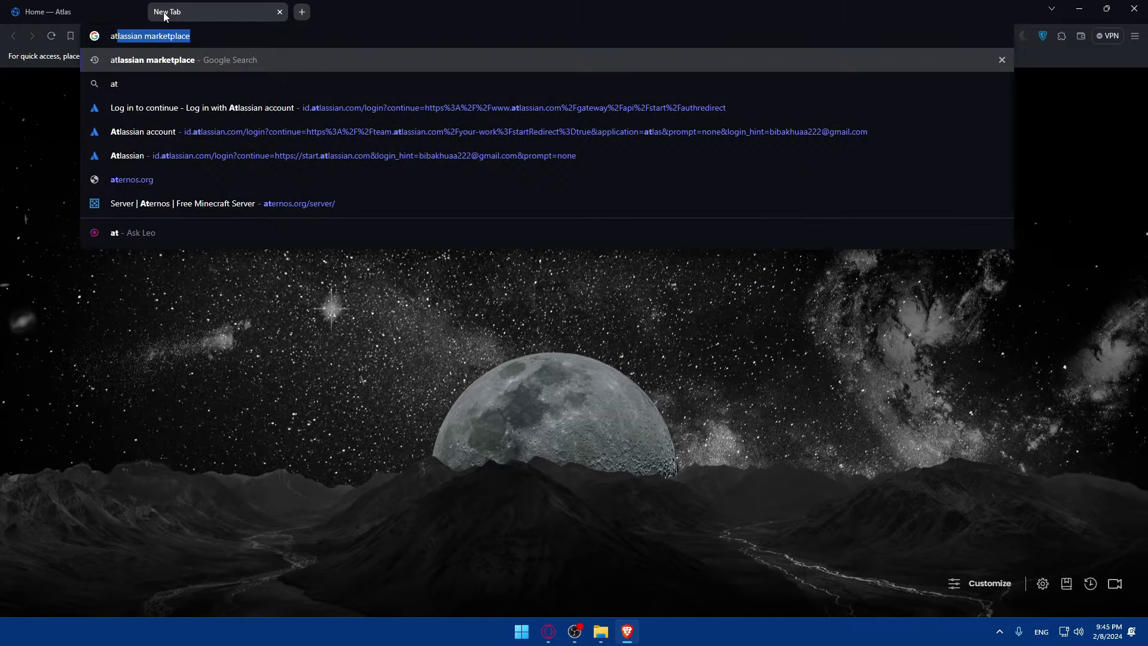
pyautogui.write('lassian mar')
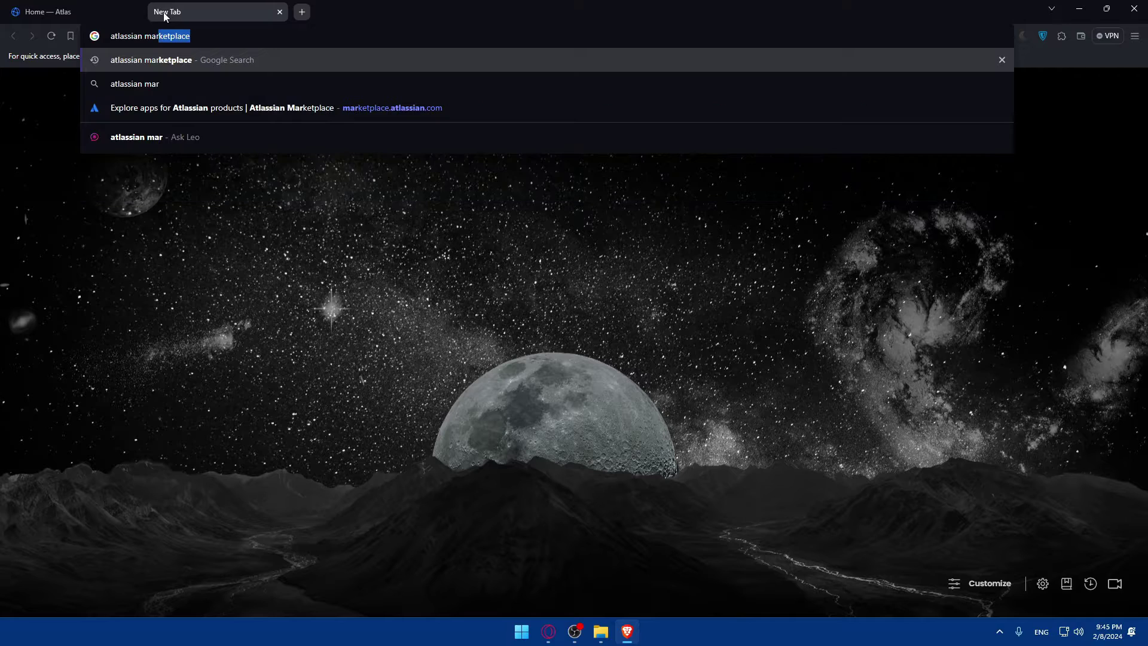
pyautogui.write('ket')
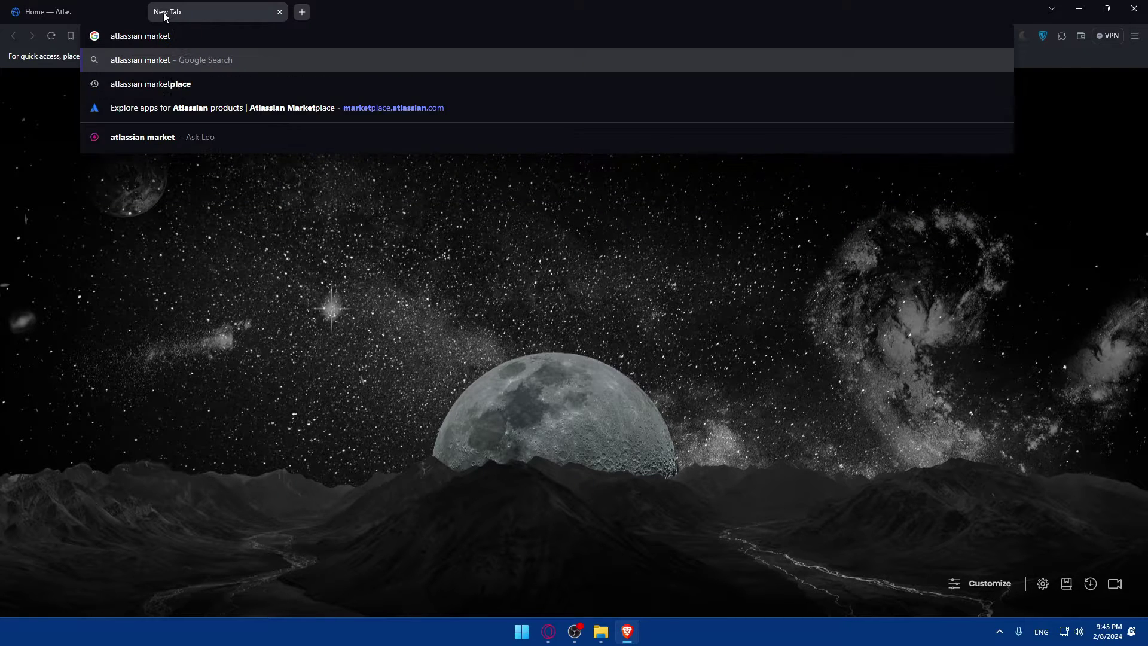
pyautogui.press('BackSpace')
pyautogui.write('place')
pyautogui.press('Return')
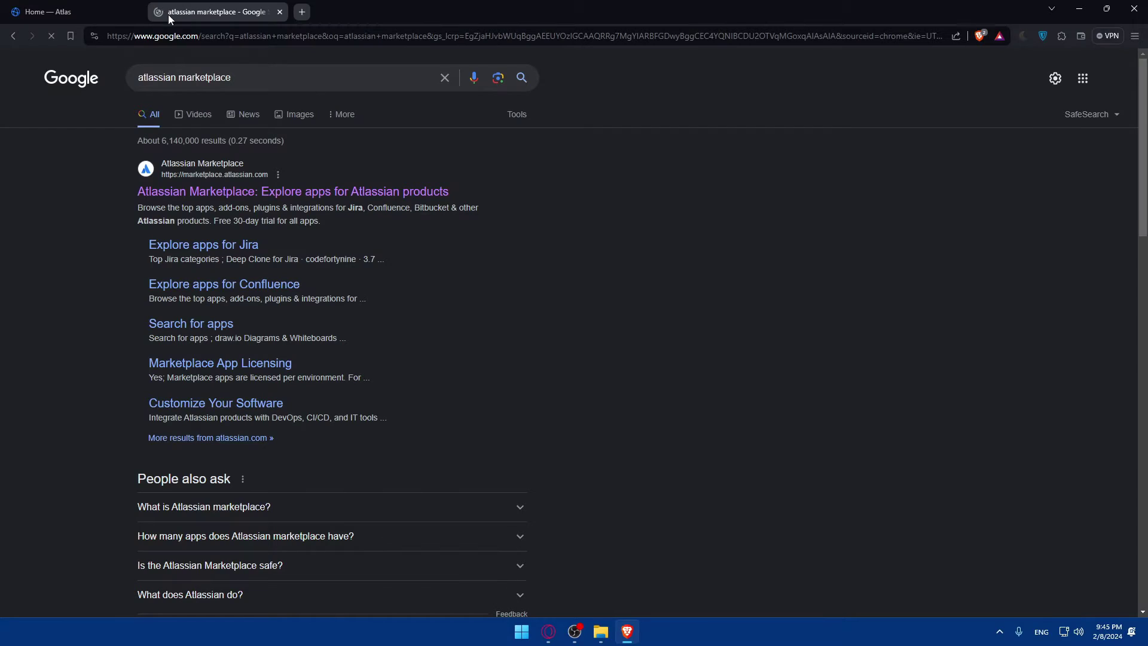
pyautogui.click(193, 189)
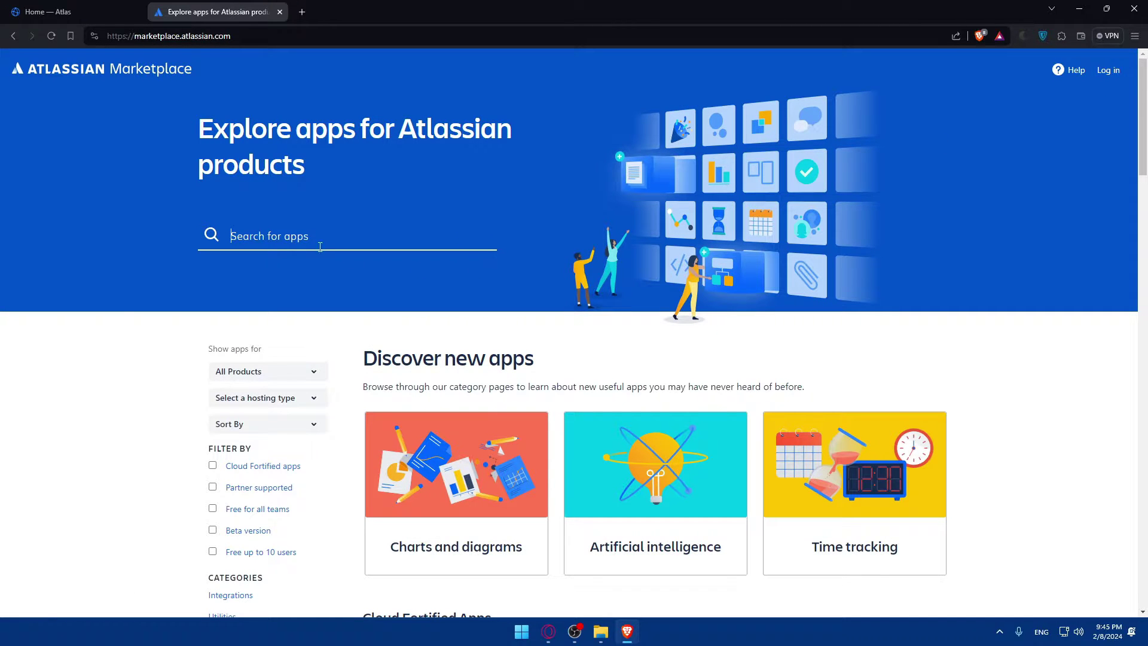
# Search the Marketplace for 'fig' to list the Figma apps
pyautogui.click(320, 236)
pyautogui.write('fig')
pyautogui.press('Return')
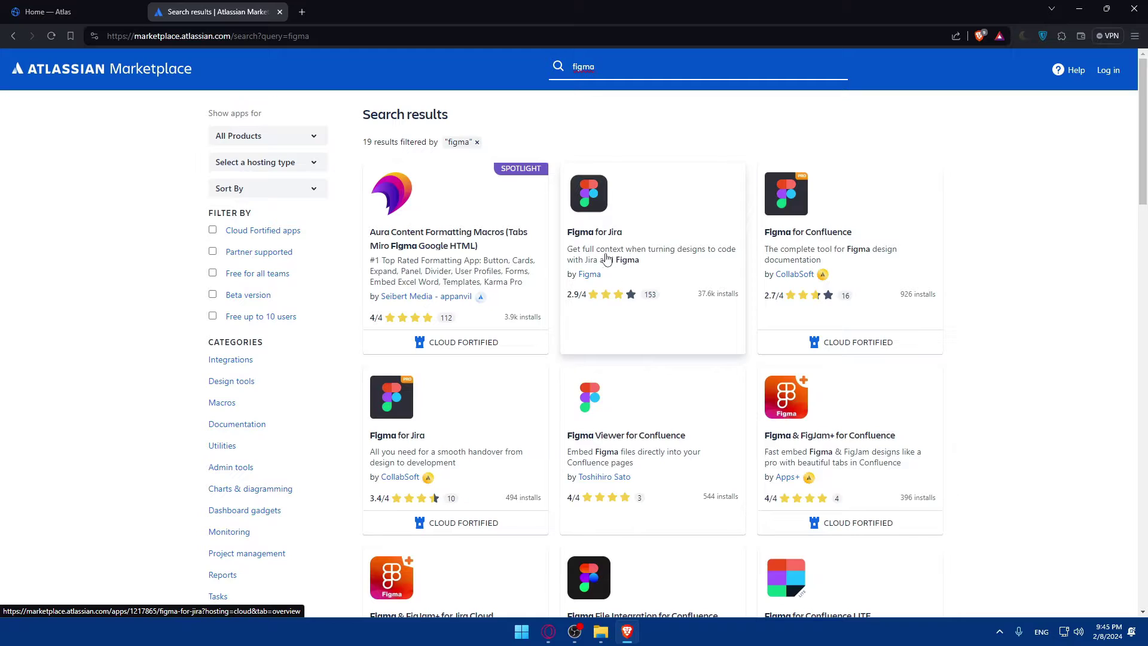
# Open the Figma for Jira app page and log in to the Marketplace
pyautogui.click(619, 240)
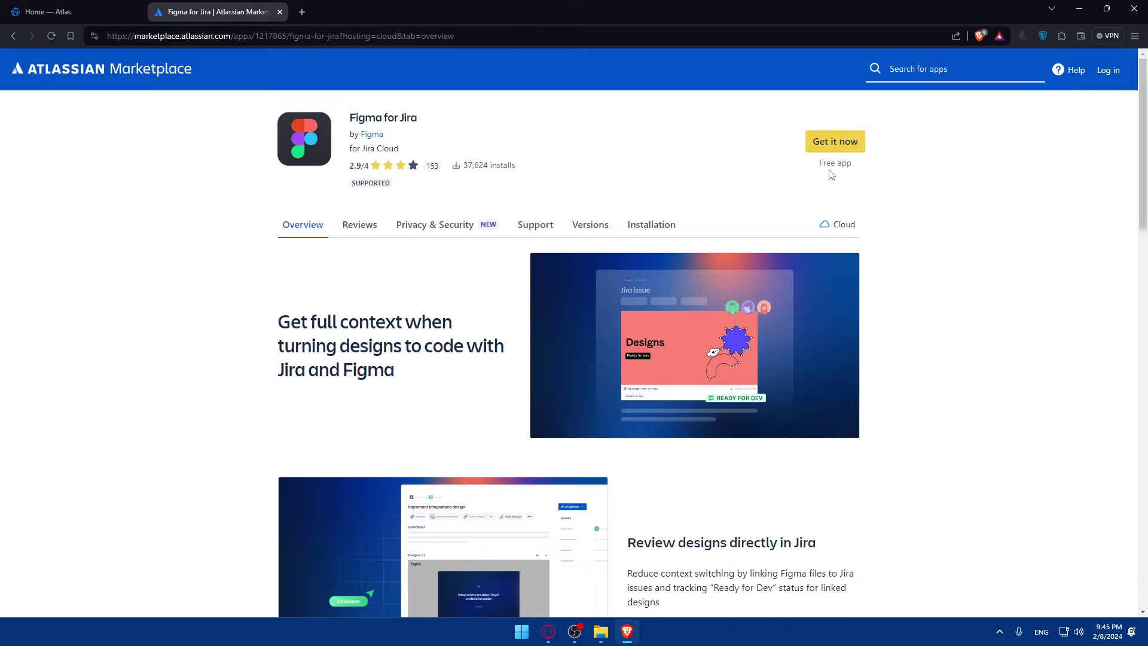
pyautogui.click(1107, 70)
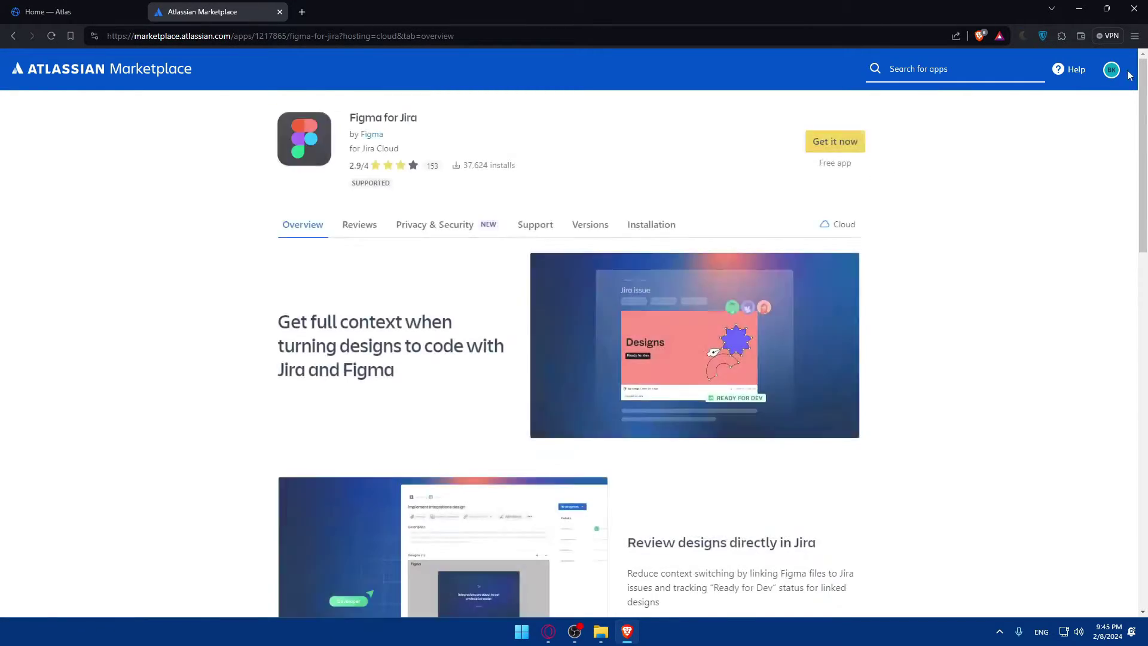
pyautogui.click(48, 12)
pyautogui.click(216, 12)
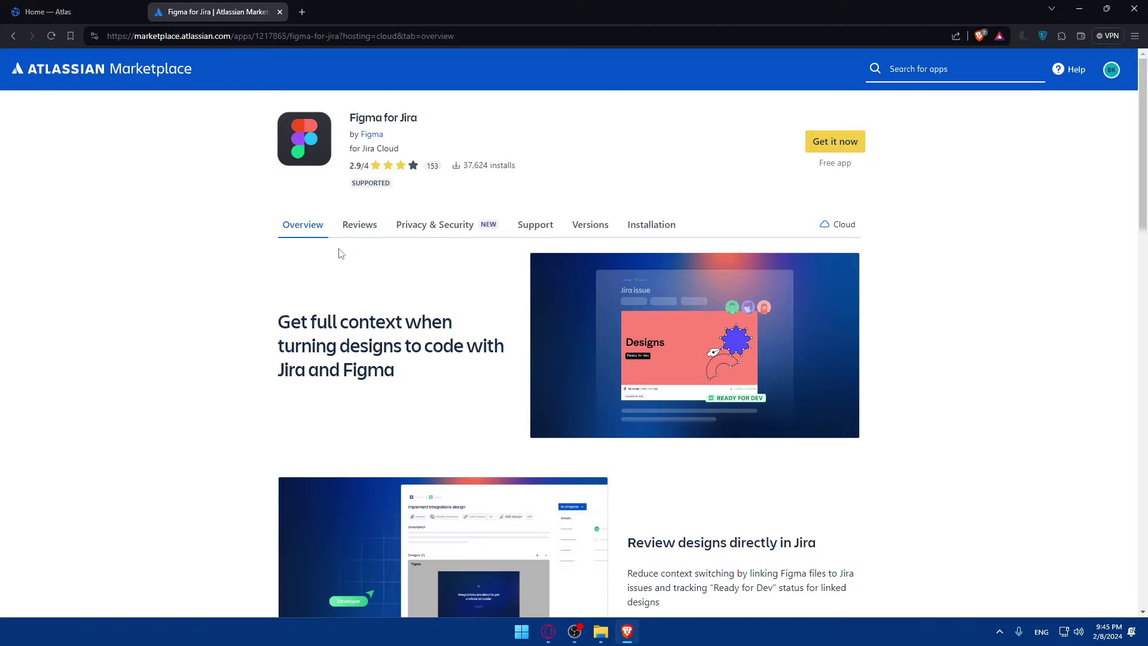
# Browse the Overview, Reviews, Privacy & Security, Support, Versions and Installation tabs
pyautogui.scroll(-15, 431, 287)
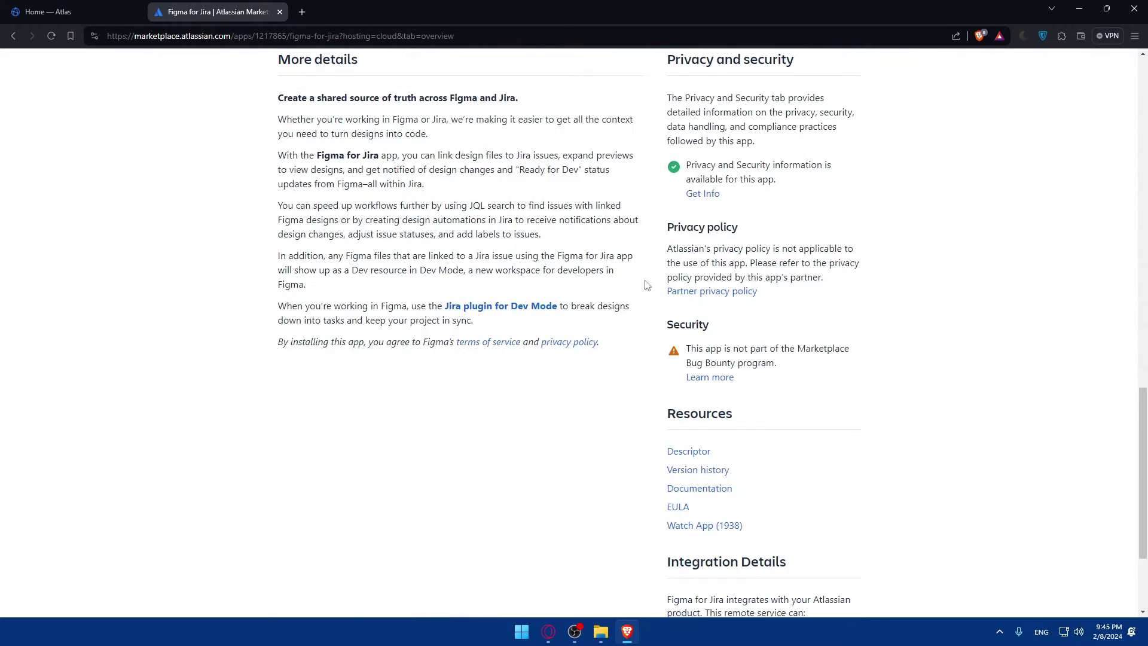
pyautogui.scroll(15, 642, 283)
pyautogui.click(350, 228)
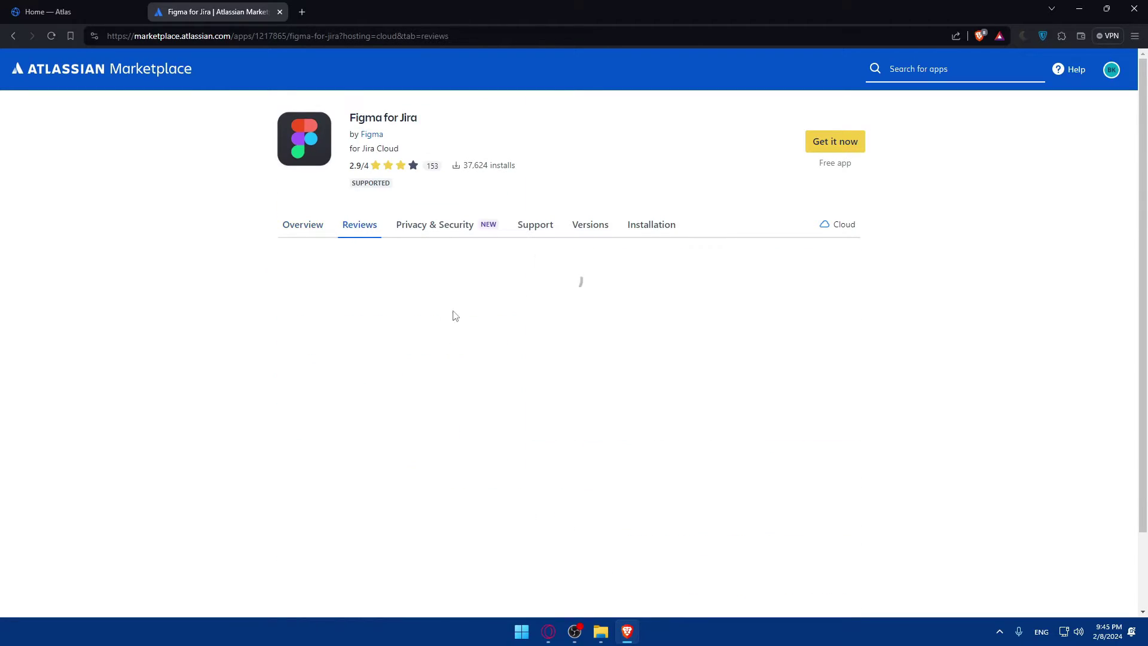
pyautogui.scroll(-4, 464, 322)
pyautogui.scroll(4, 436, 294)
pyautogui.click(439, 228)
pyautogui.click(539, 230)
pyautogui.click(601, 229)
pyautogui.click(657, 227)
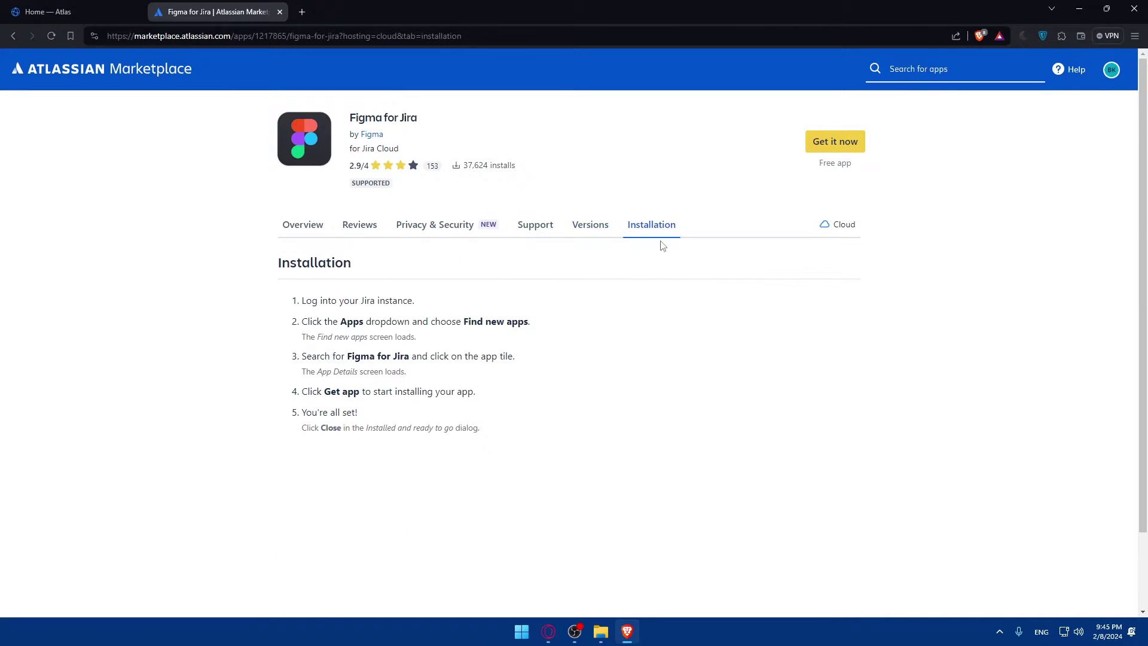
# Start installing Figma for Jira and follow the link to the Jira Cloud pricing plans
pyautogui.click(835, 141)
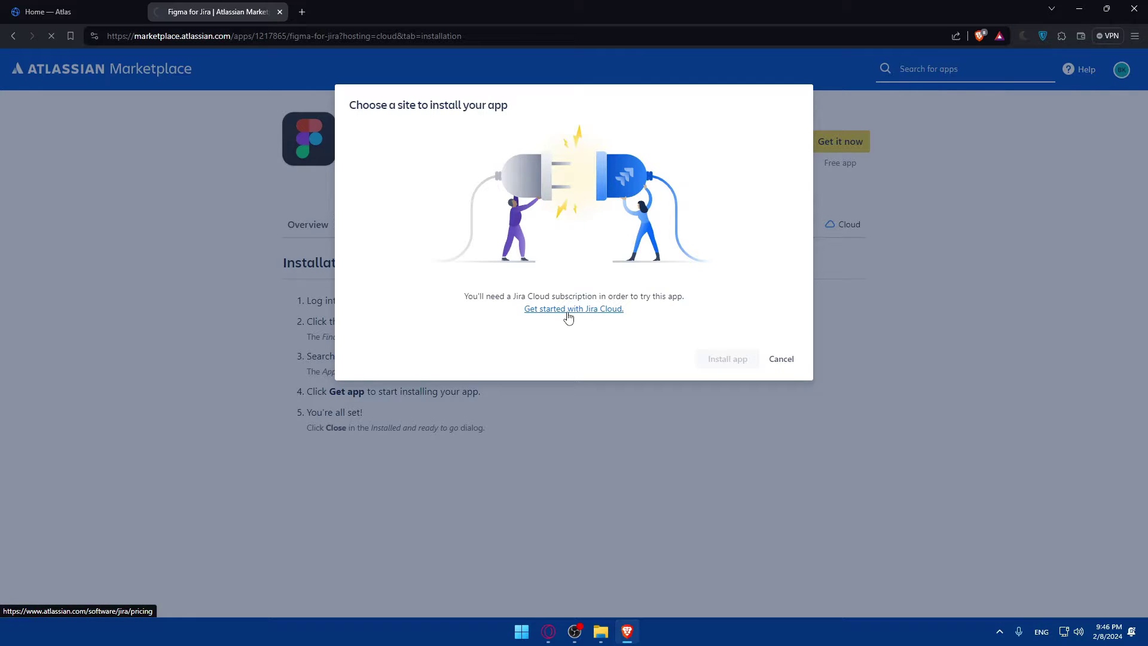
pyautogui.click(567, 310)
pyautogui.scroll(-3, 525, 340)
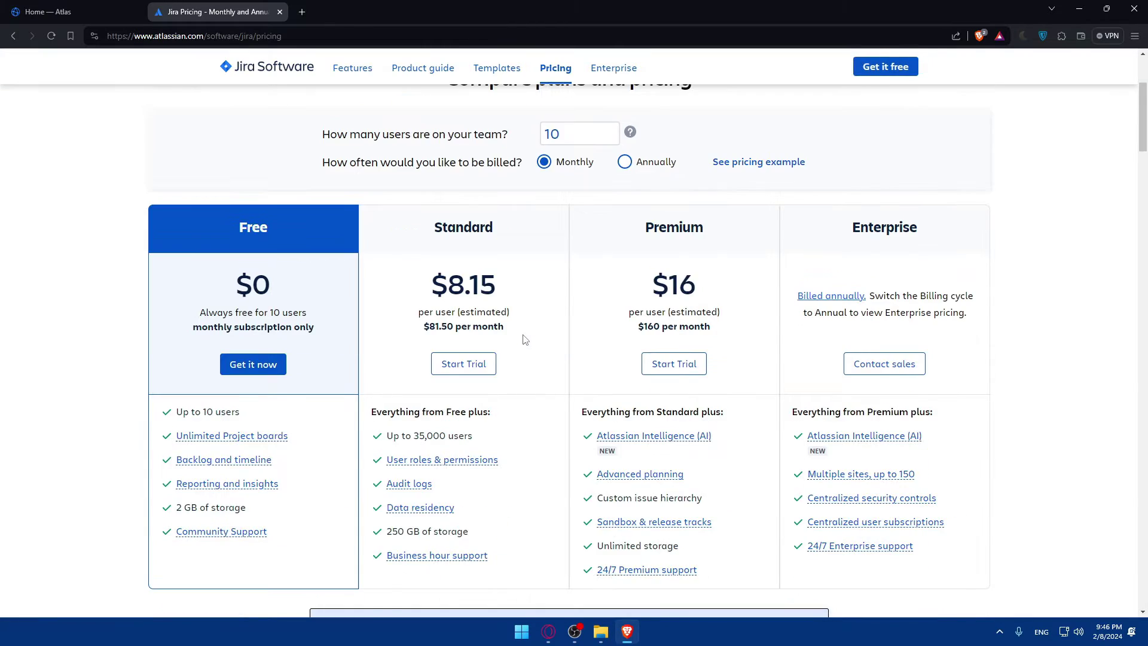
pyautogui.scroll(-2, 525, 339)
pyautogui.scroll(2, 452, 353)
# Sign up for free Jira Cloud, accept the suggested site name, and pick the Kanban template
pyautogui.click(265, 369)
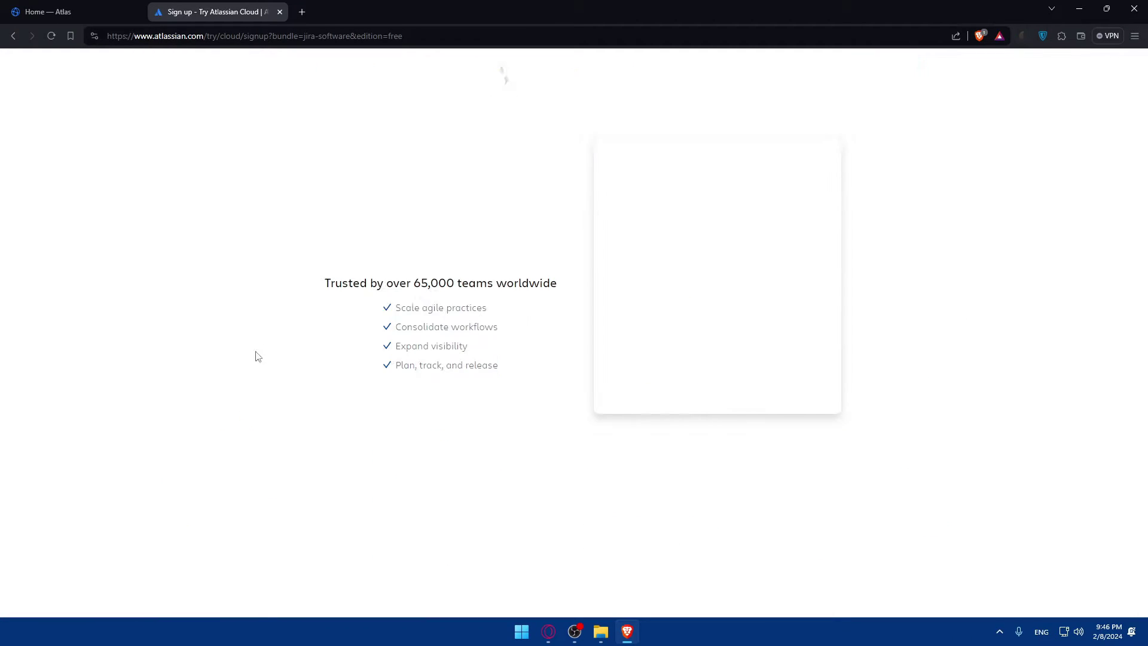
pyautogui.click(705, 277)
pyautogui.hotkey('ctrl', 'v')
pyautogui.click(716, 307)
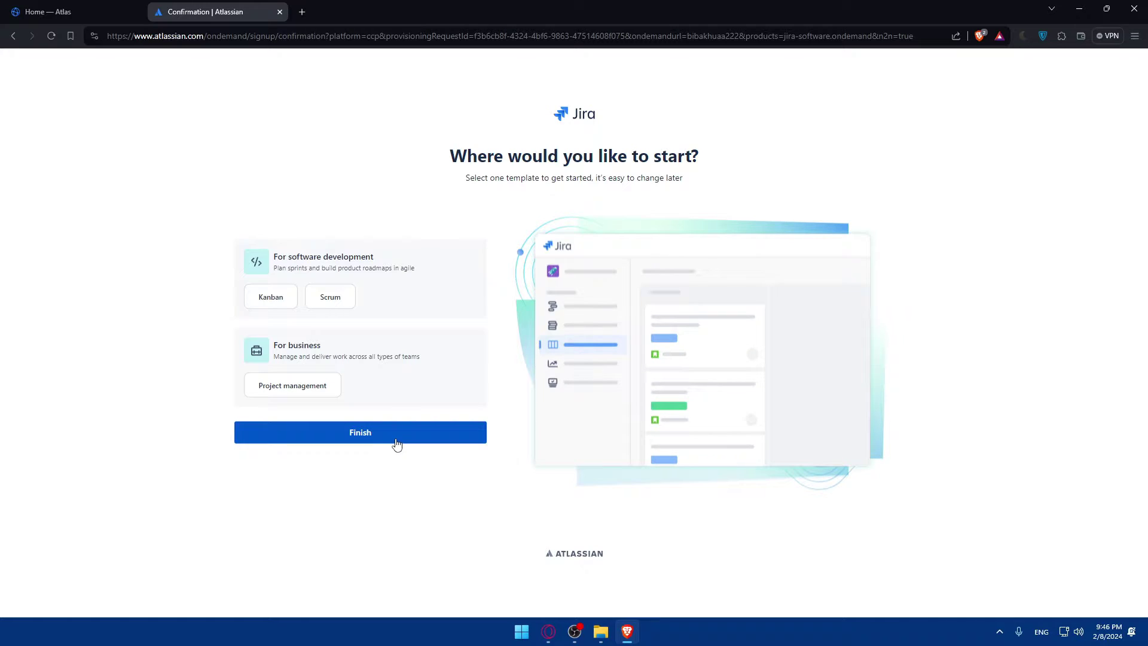
pyautogui.click(395, 441)
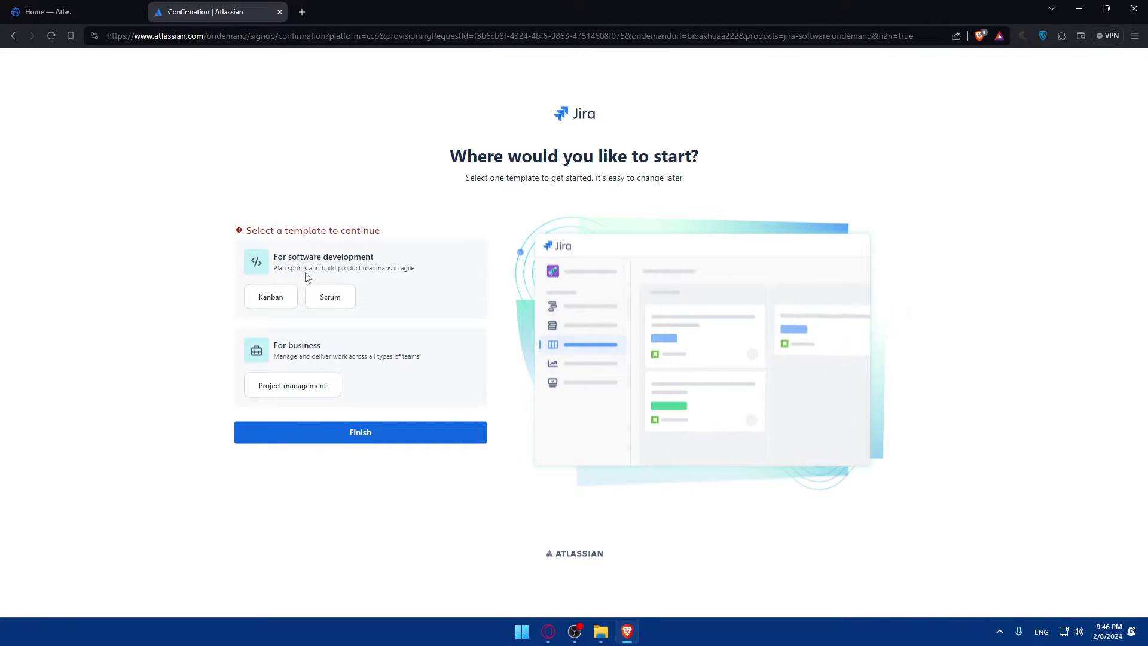
pyautogui.click(276, 300)
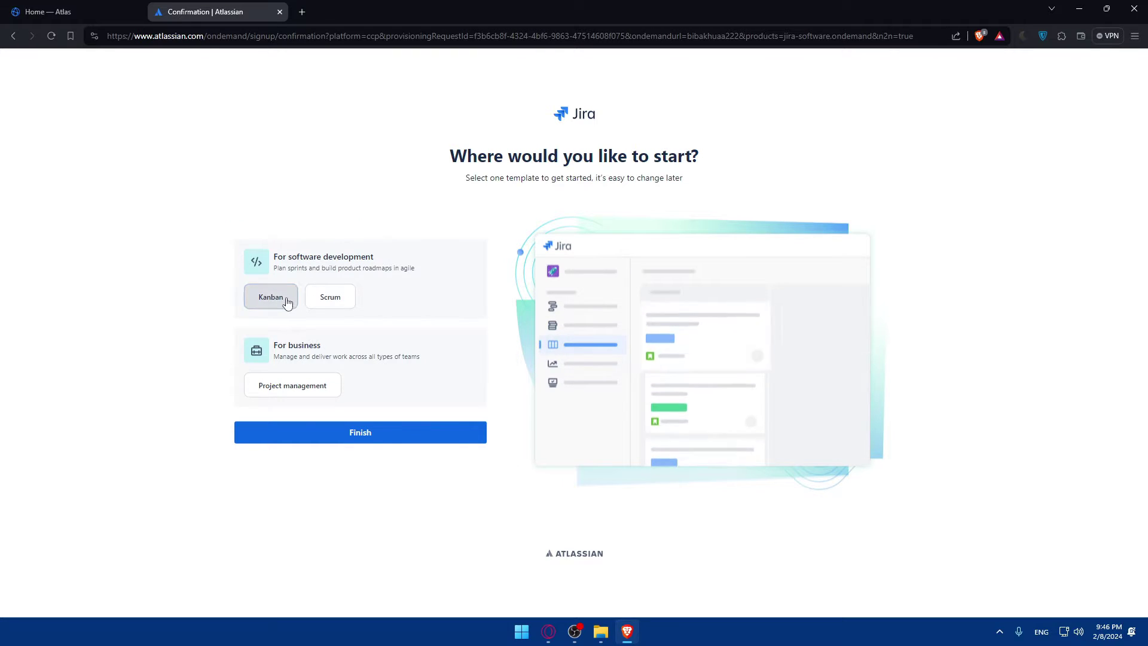
# Finish setup and wait for the new Jira site to load its Create project page
pyautogui.click(351, 433)
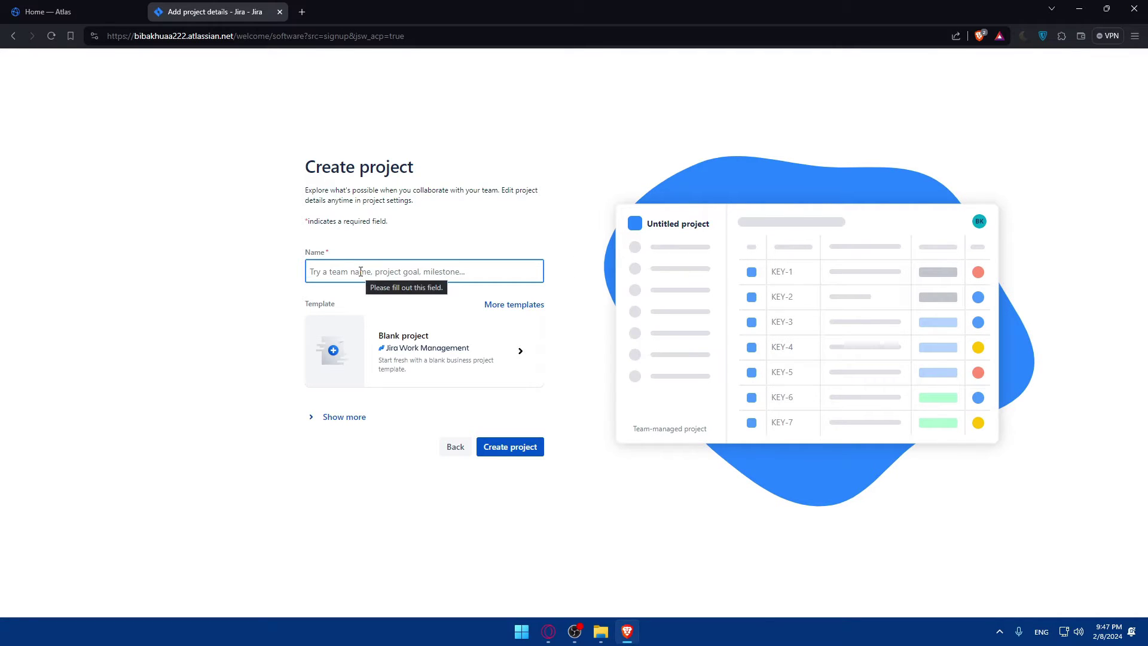
# Enter 'test' as the project name and create the project
pyautogui.write('test')
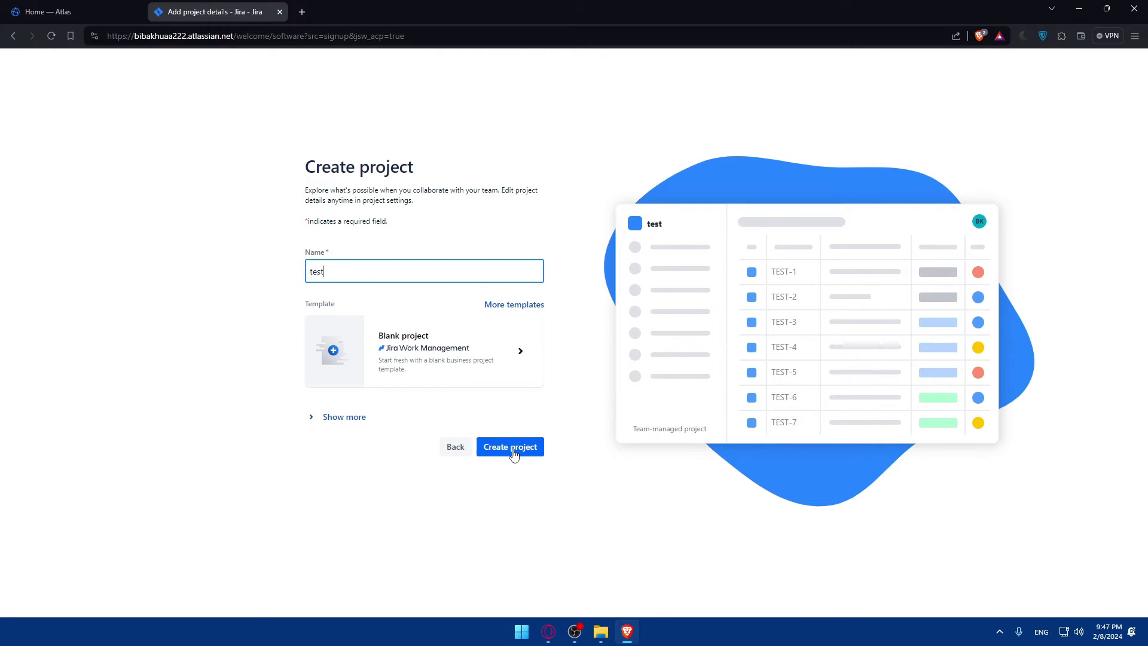
pyautogui.click(513, 452)
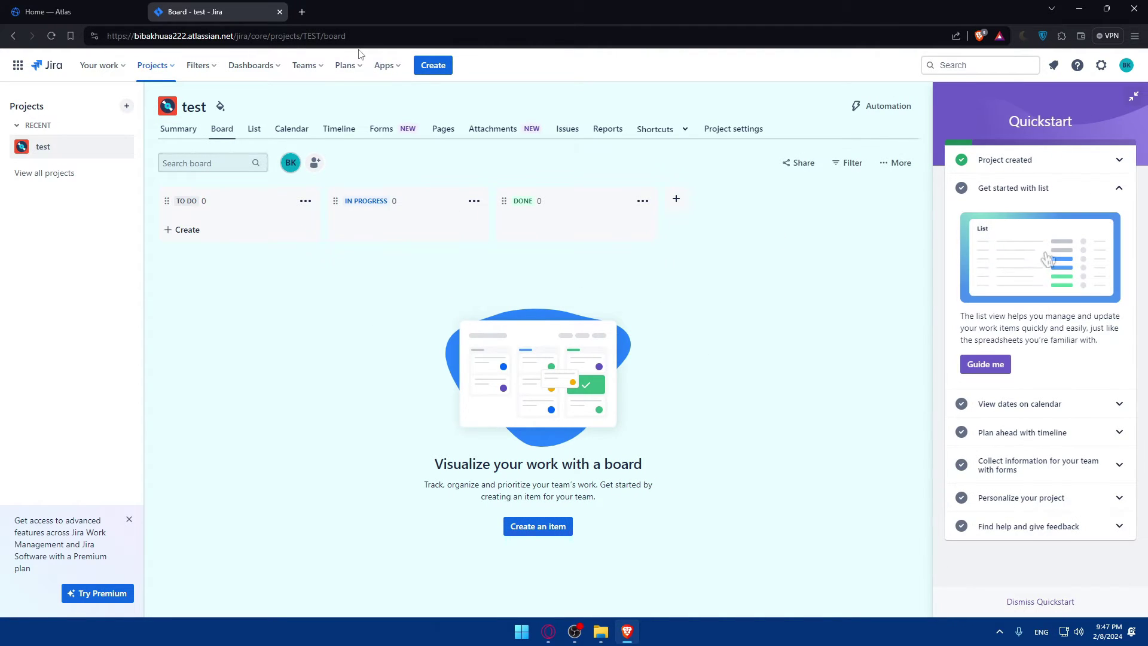
# Search the web for Atlassian Marketplace in a new tab and open the site
pyautogui.click(305, 11)
pyautogui.write('mar')
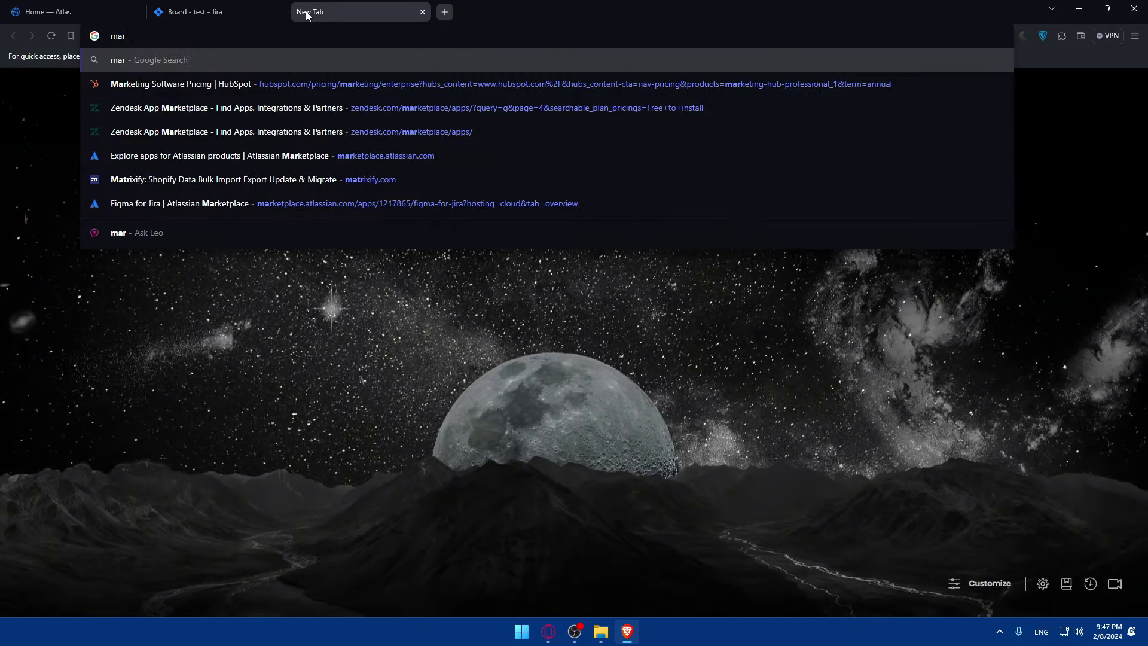
pyautogui.press('BackSpace')
pyautogui.press('BackSpace')
pyautogui.press('BackSpace')
pyautogui.write('at')
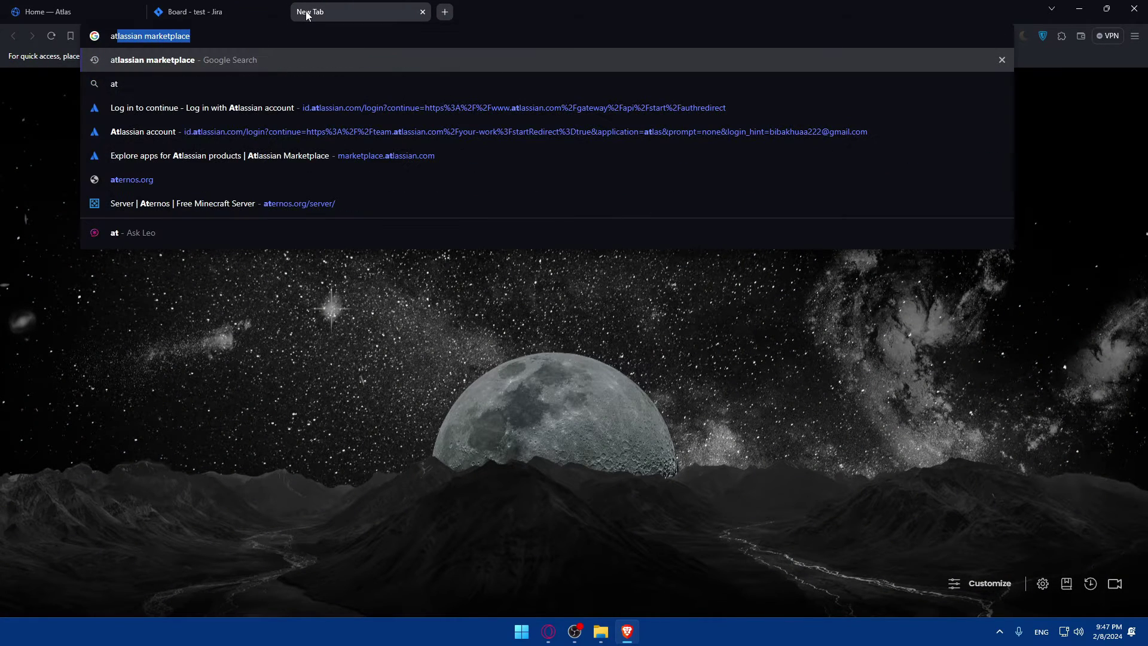
pyautogui.press('Return')
pyautogui.click(206, 190)
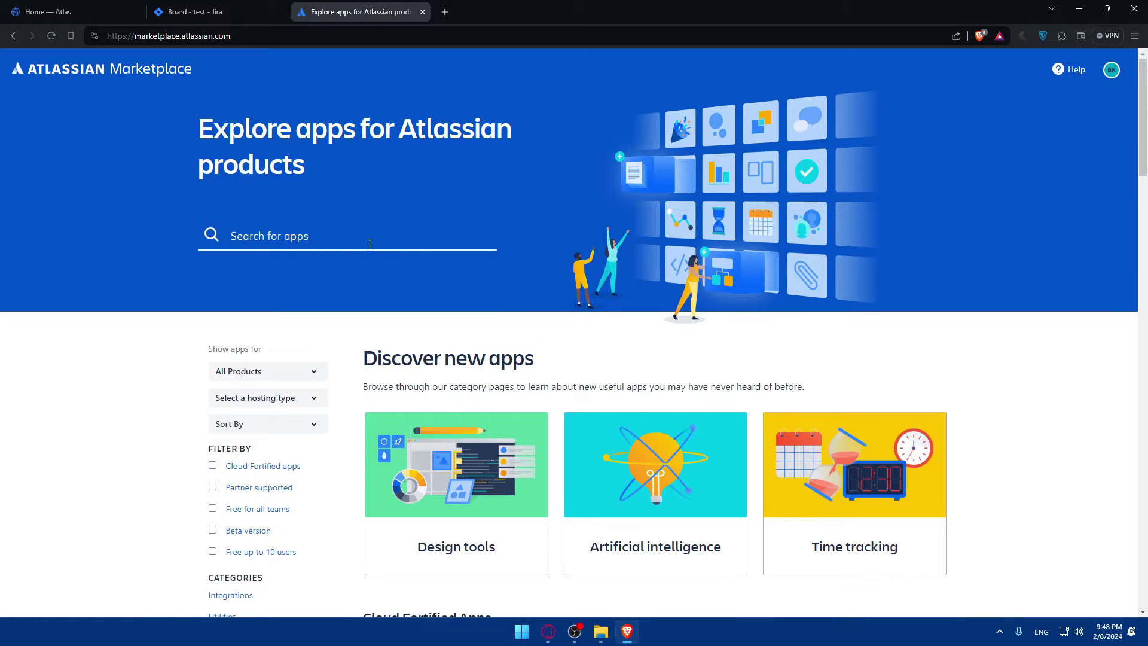
# Search the marketplace for 'figma' and open the Figma for Jira app
pyautogui.click(369, 244)
pyautogui.write('figma')
pyautogui.press('Return')
pyautogui.click(656, 197)
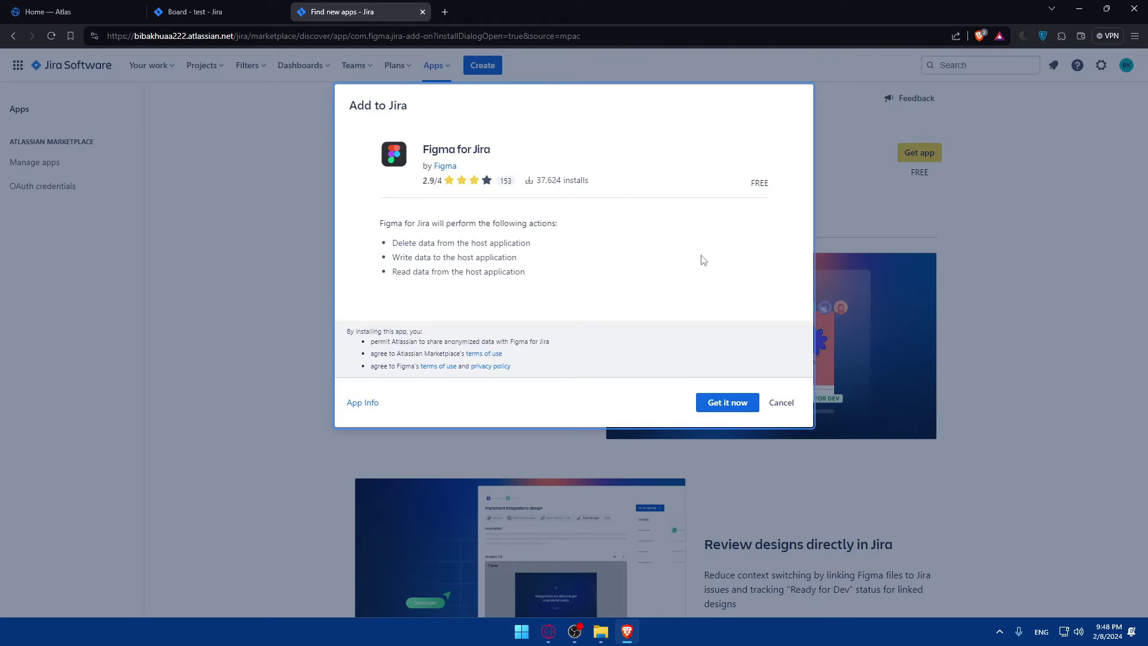
# Install the free Figma for Jira app on the site and open its Configure page
pyautogui.moveTo(381, 219); pyautogui.dragTo(485, 226)
pyautogui.click(472, 235)
pyautogui.click(728, 402)
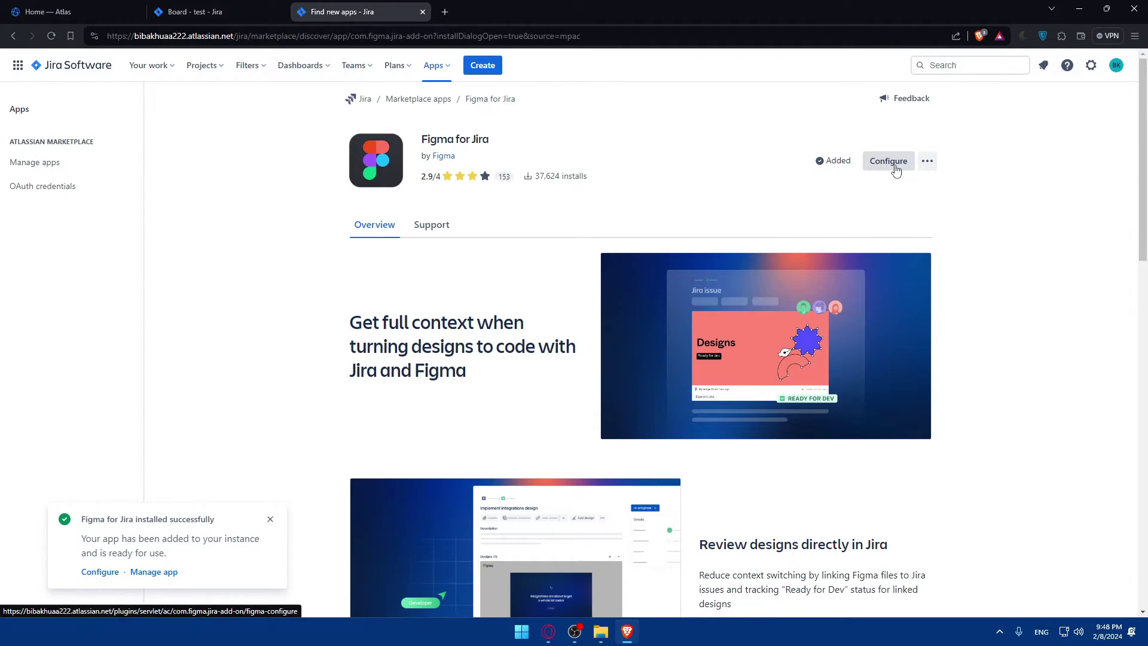
pyautogui.click(895, 170)
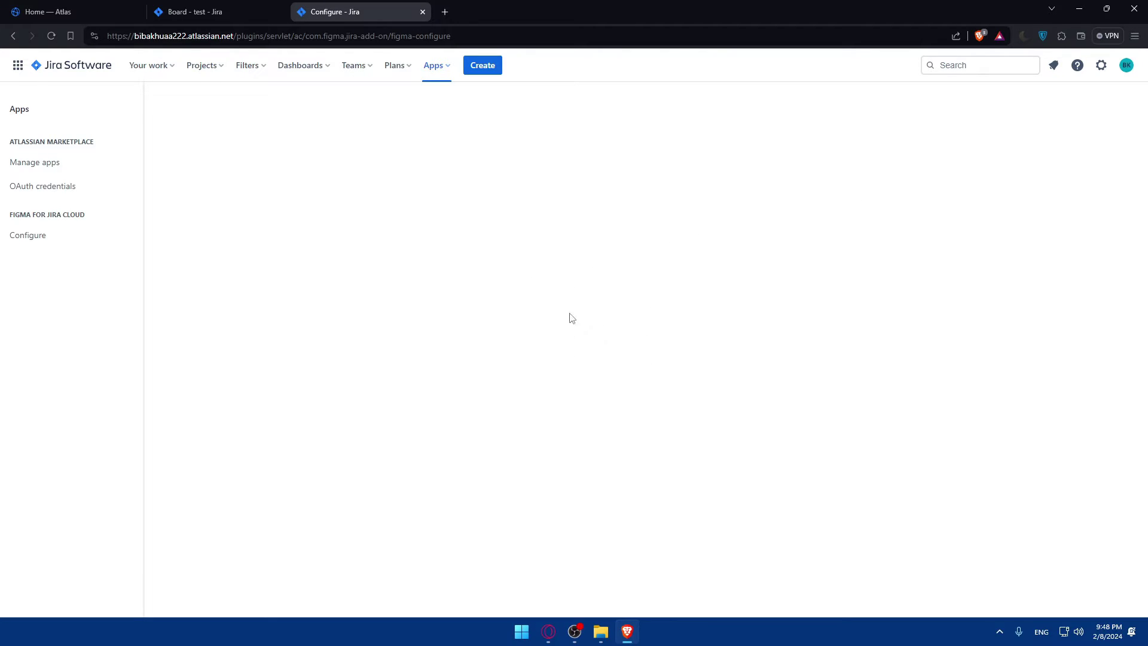
# From Manage your apps, open Figma for JIRA Cloud's Configure page, then return to Manage apps
pyautogui.click(434, 65)
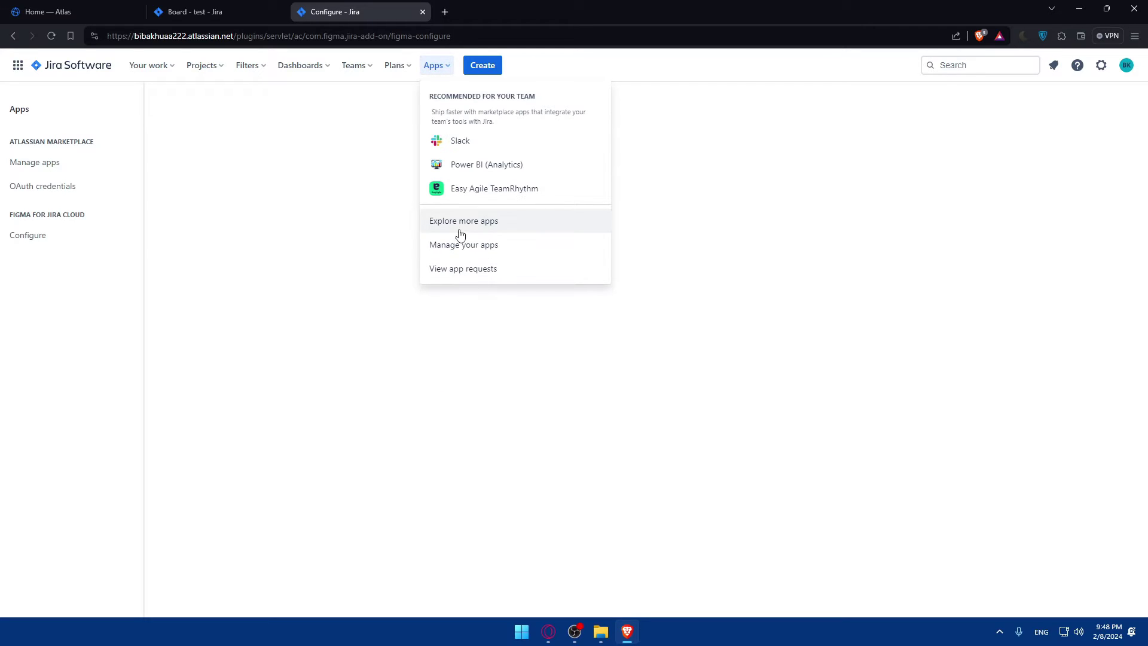
pyautogui.click(473, 247)
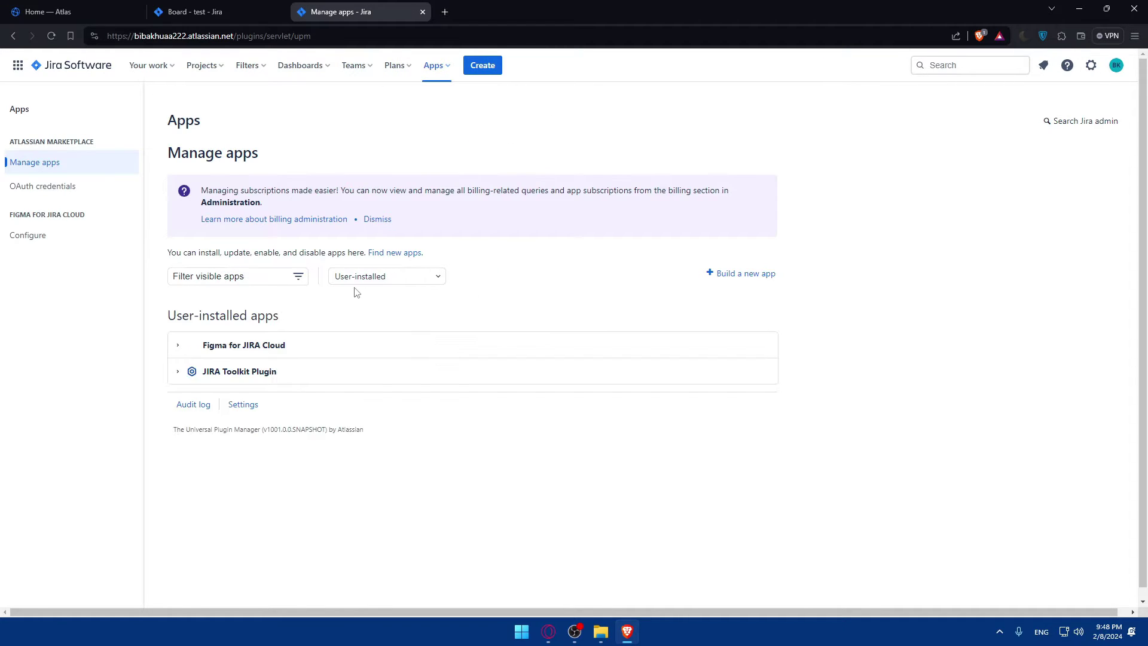
pyautogui.click(258, 350)
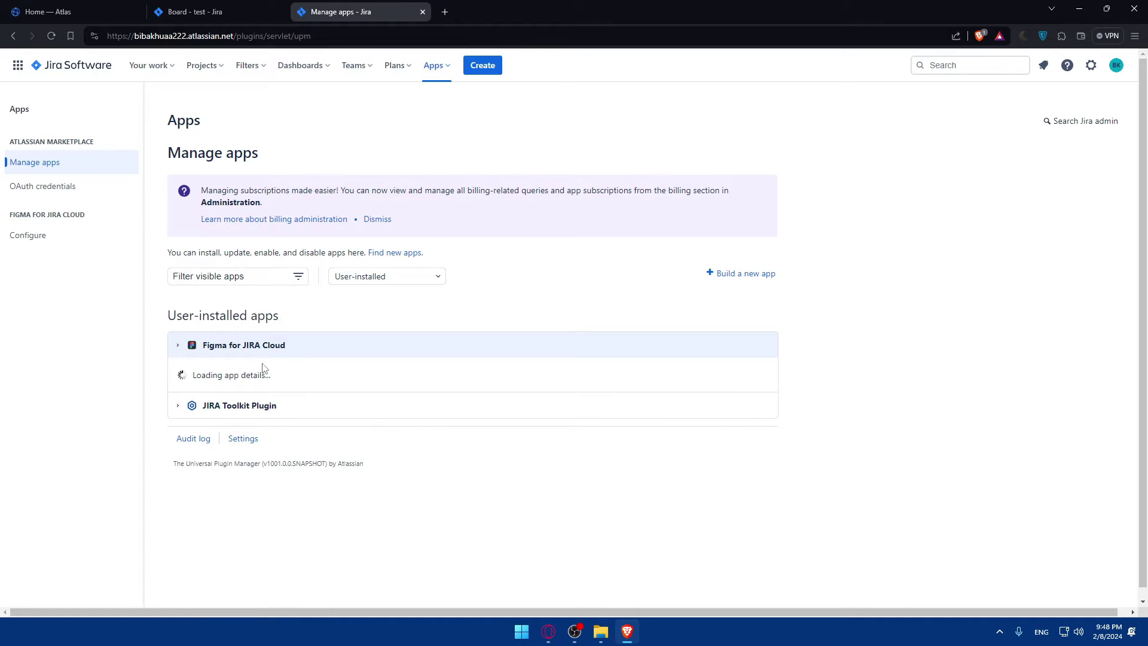
pyautogui.scroll(-2, 293, 374)
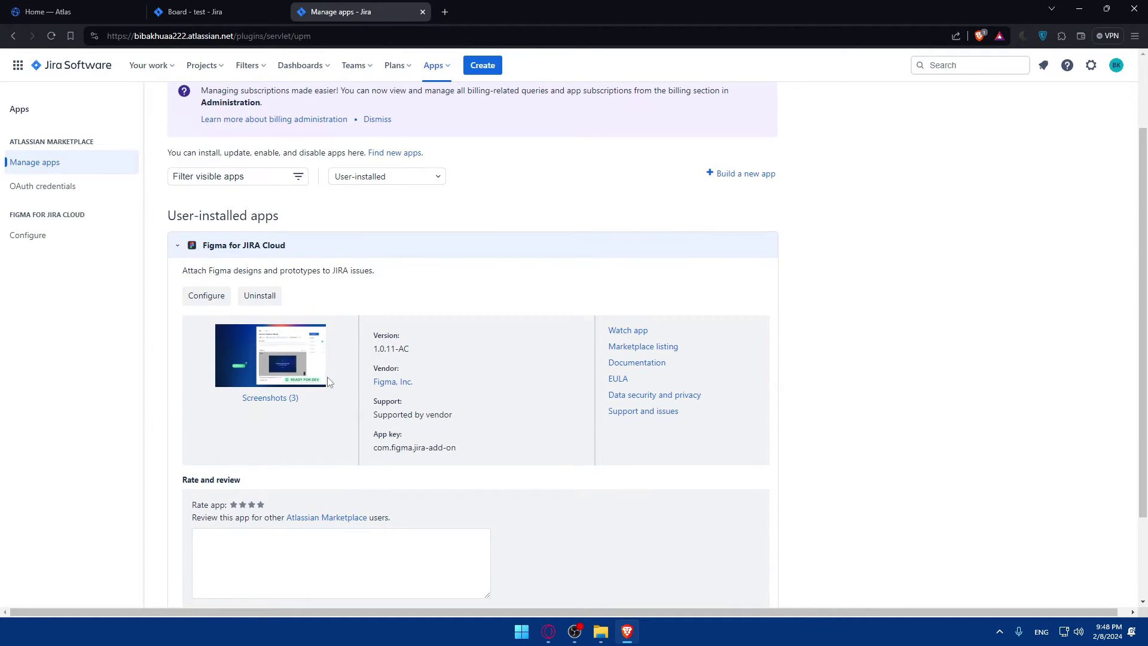
pyautogui.scroll(-2, 335, 353)
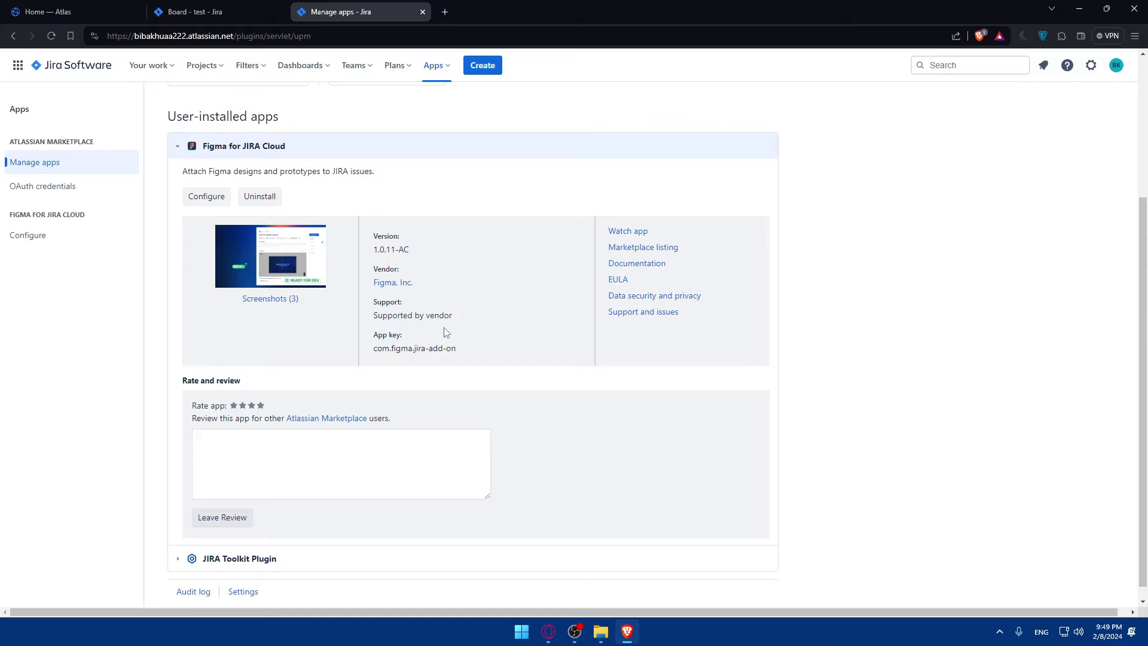
pyautogui.click(201, 201)
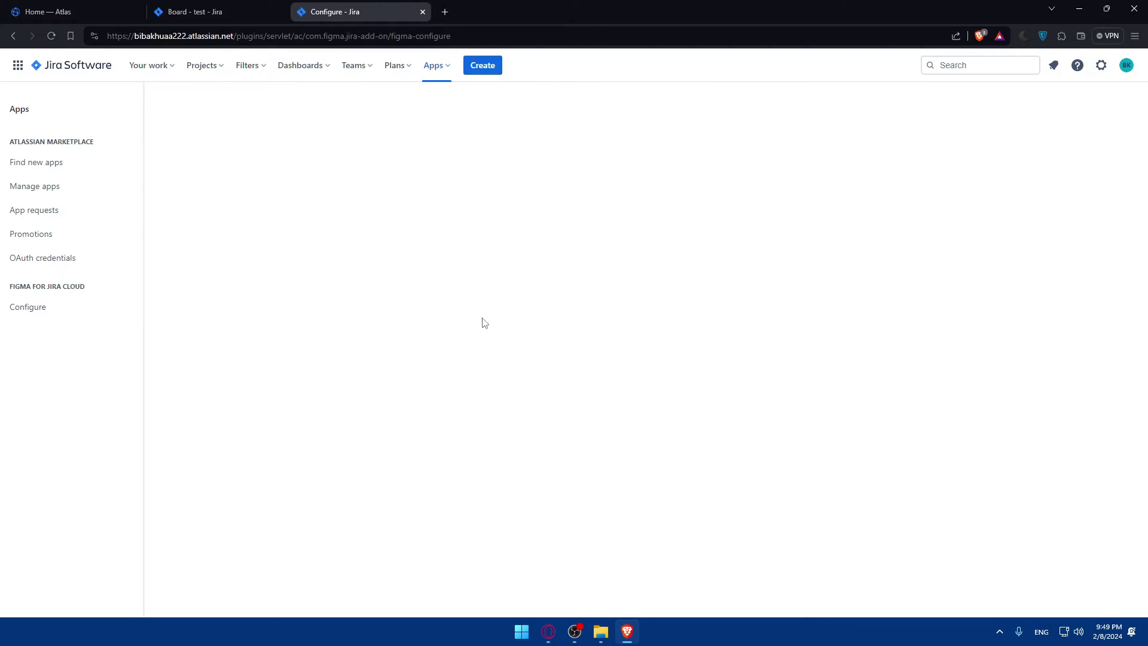
pyautogui.click(37, 188)
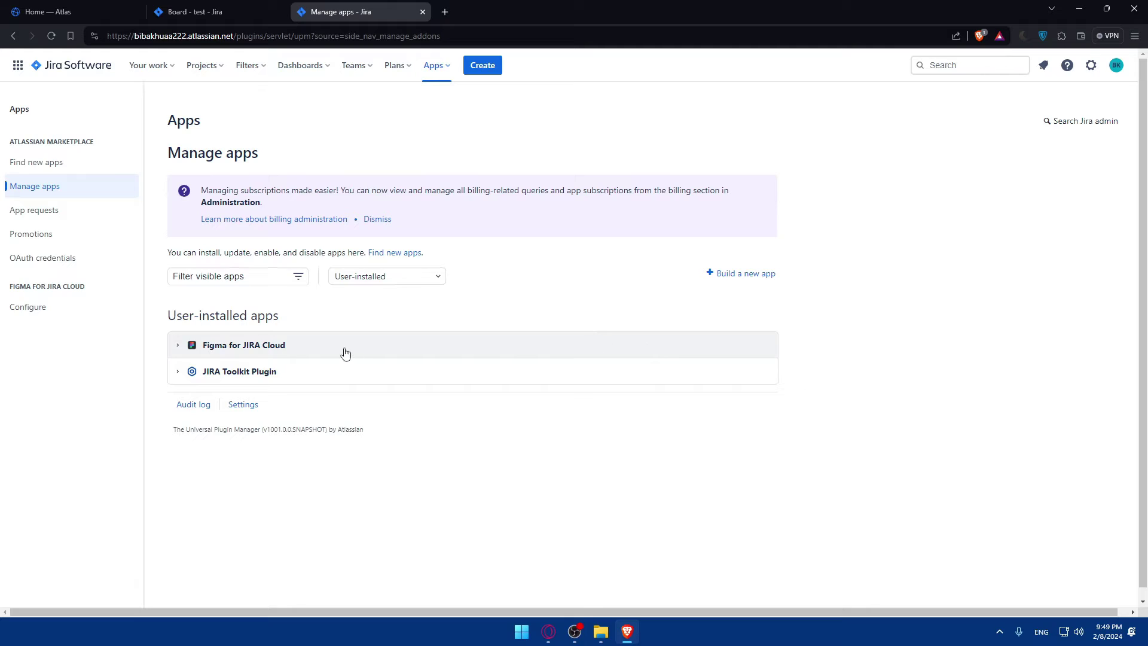
# Browse the Figma for JIRA Cloud screenshots, then open the app's Configure page
pyautogui.click(341, 352)
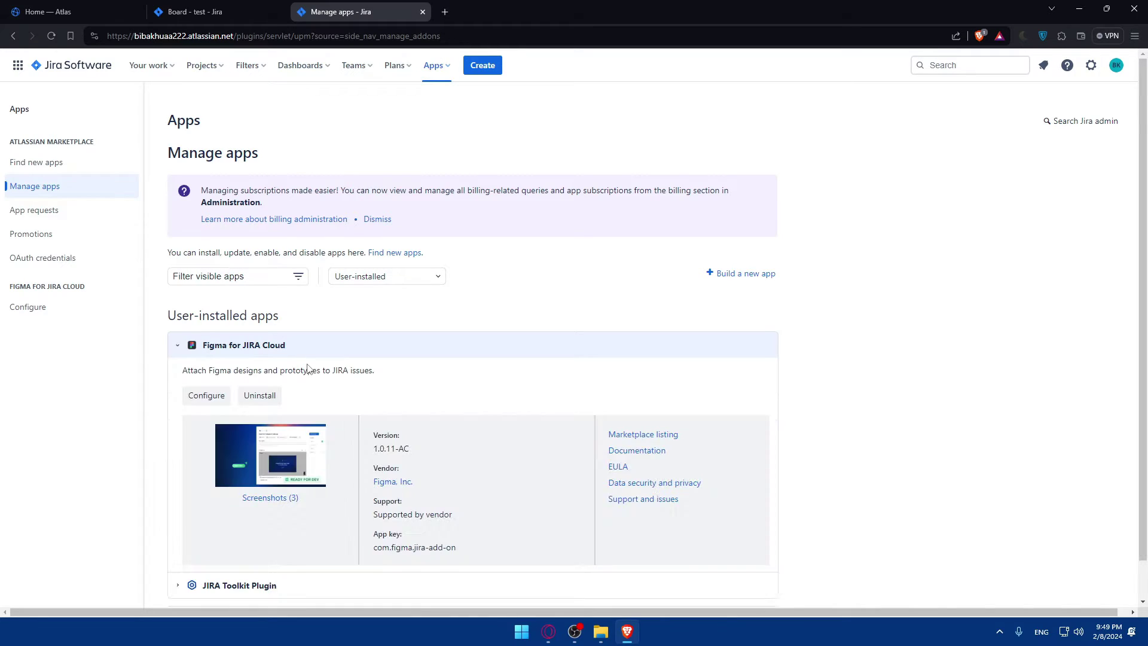
pyautogui.scroll(-2, 301, 422)
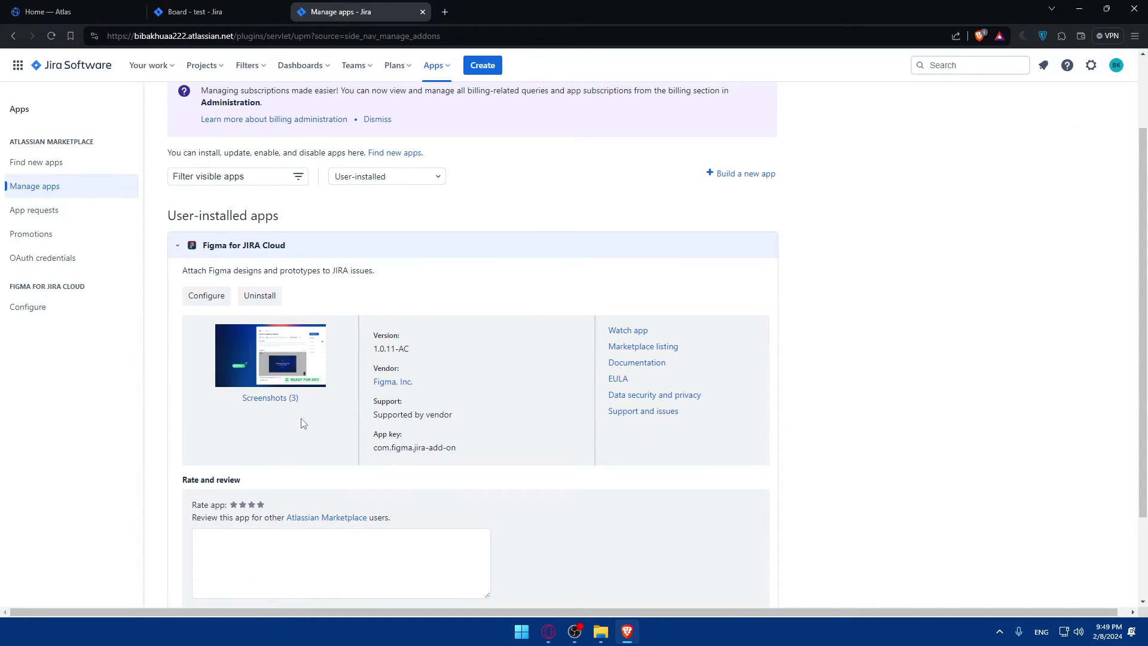
pyautogui.click(278, 374)
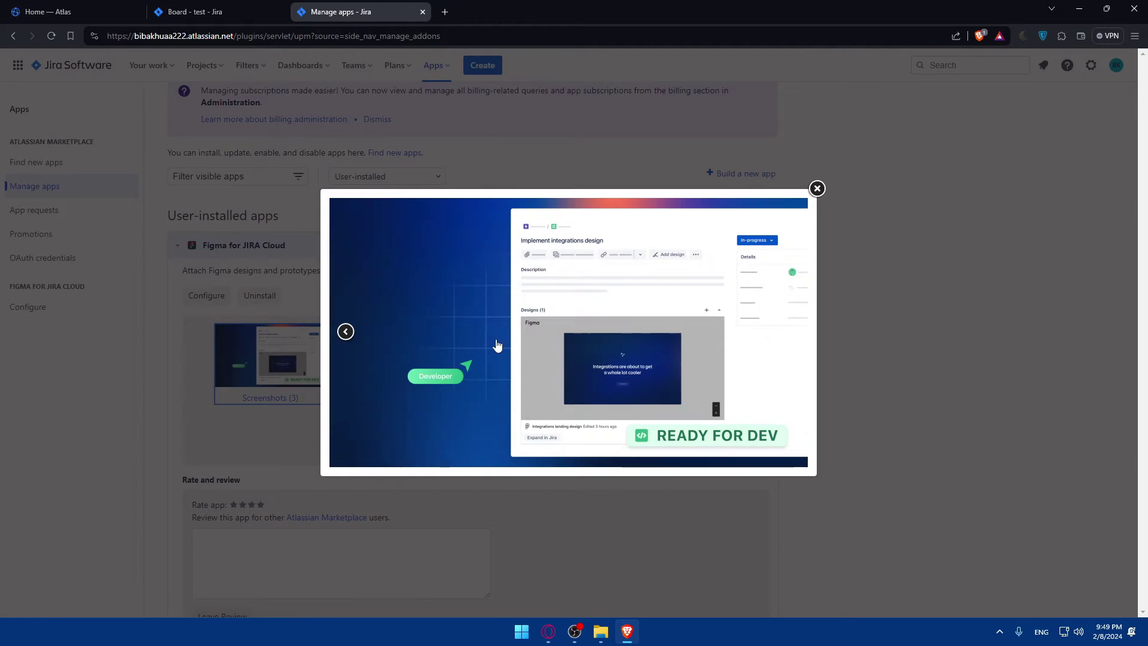
pyautogui.click(791, 333)
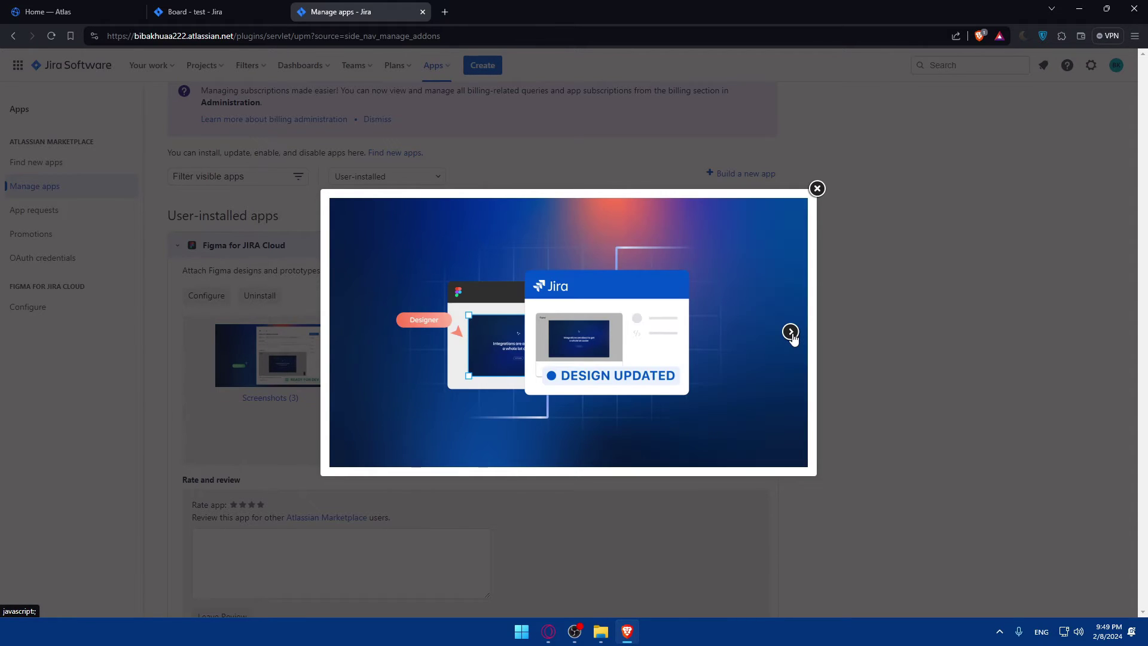
pyautogui.click(790, 333)
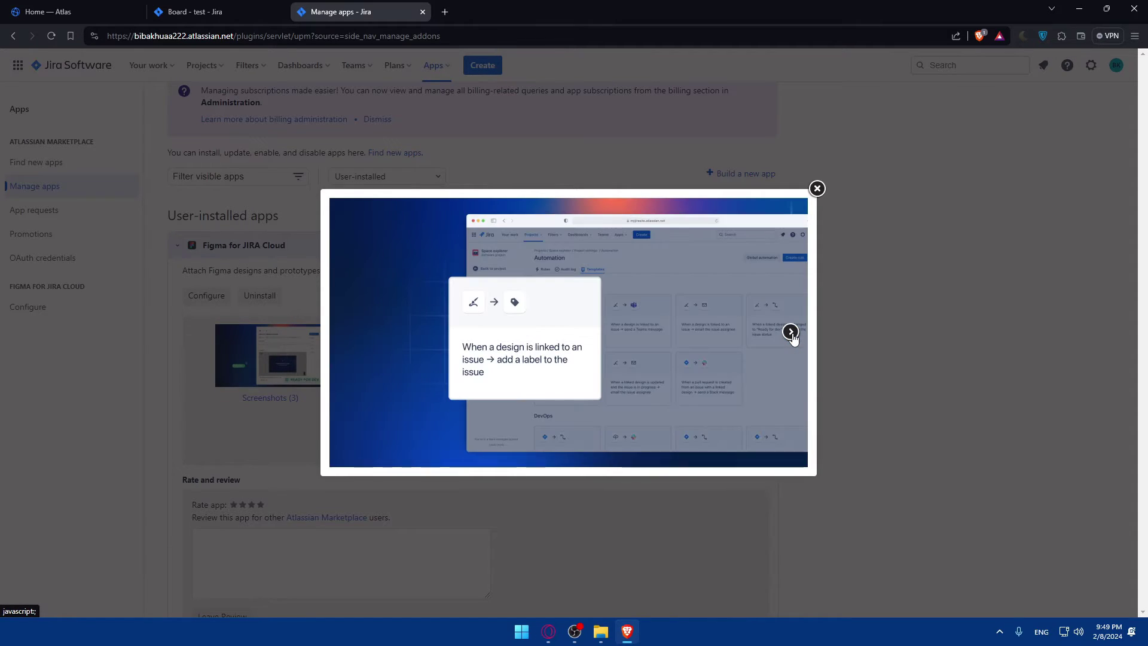
pyautogui.click(816, 188)
pyautogui.click(219, 295)
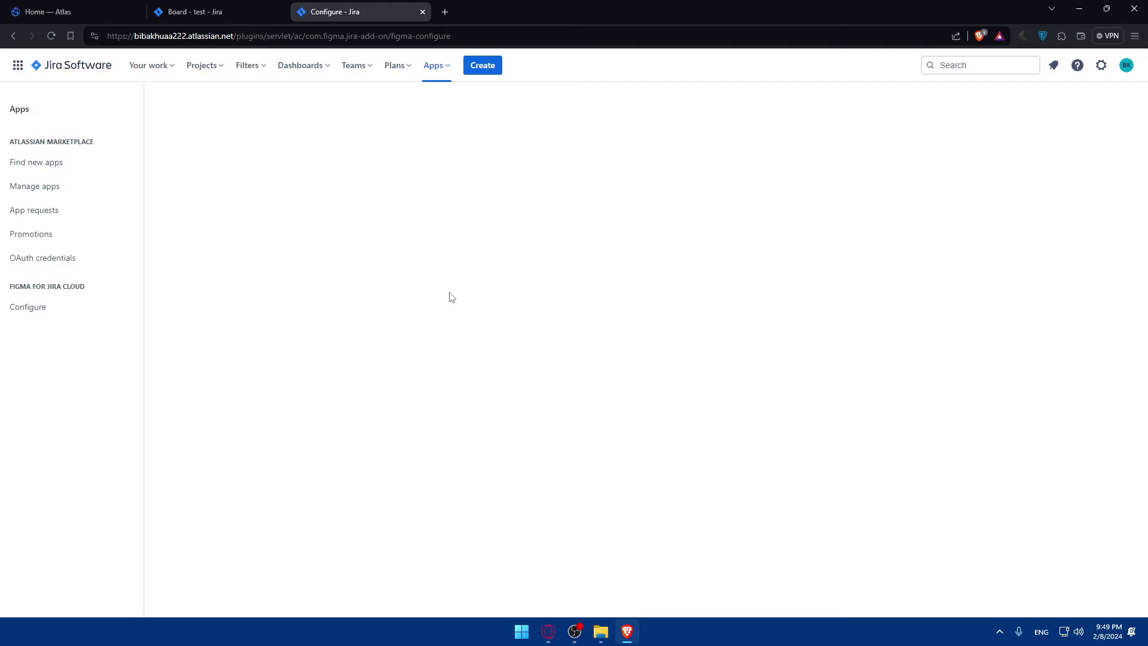
# Load figma.com in a new tab, then return to the Jira configuration page
pyautogui.click(451, 7)
pyautogui.write('figm')
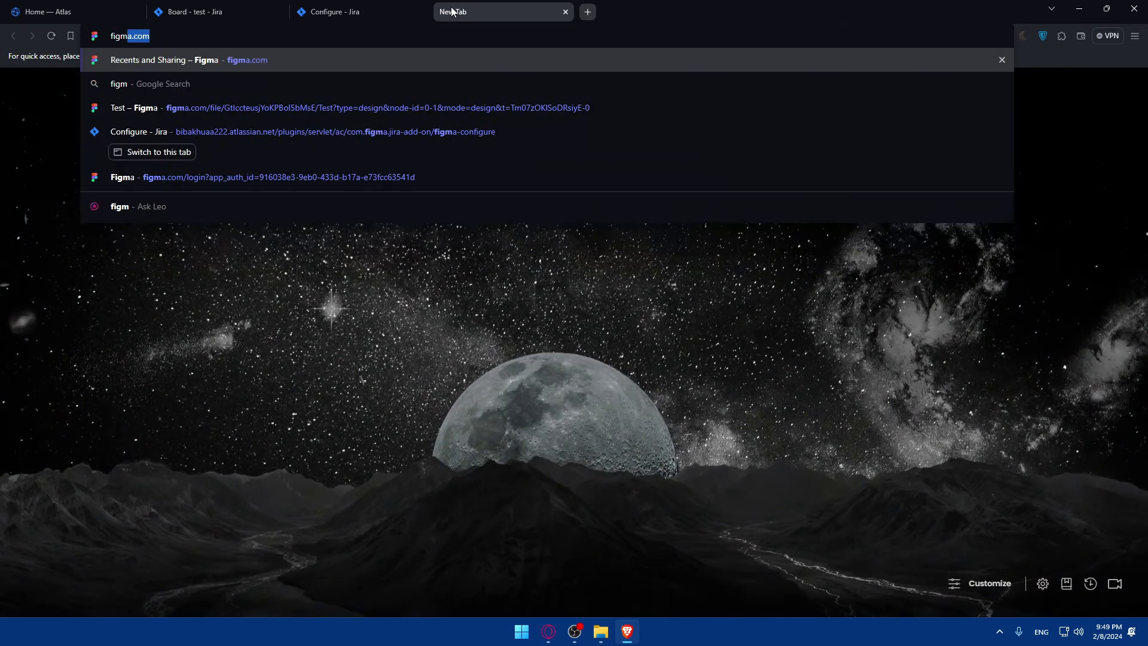
pyautogui.press('Return')
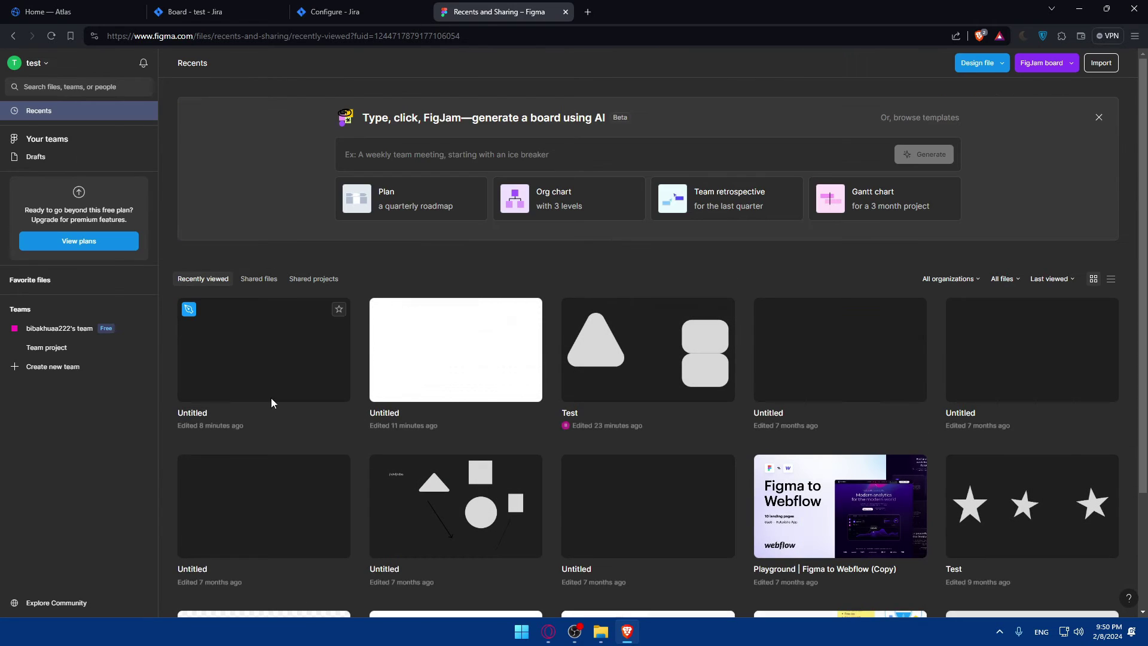
pyautogui.scroll(-2, 351, 266)
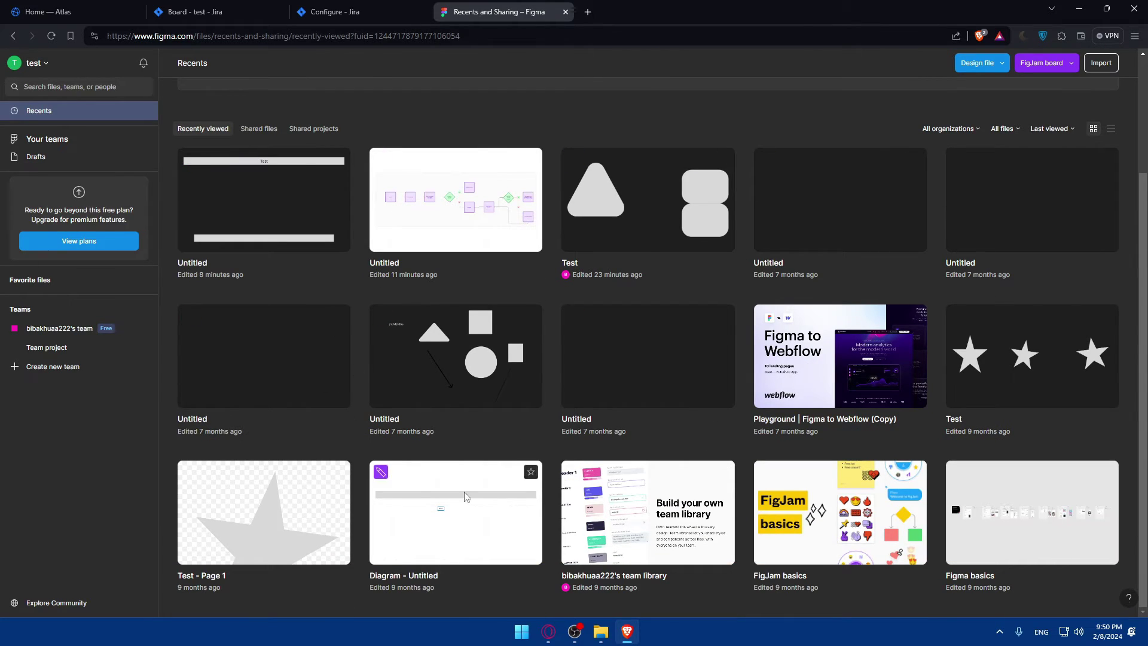
pyautogui.click(366, 12)
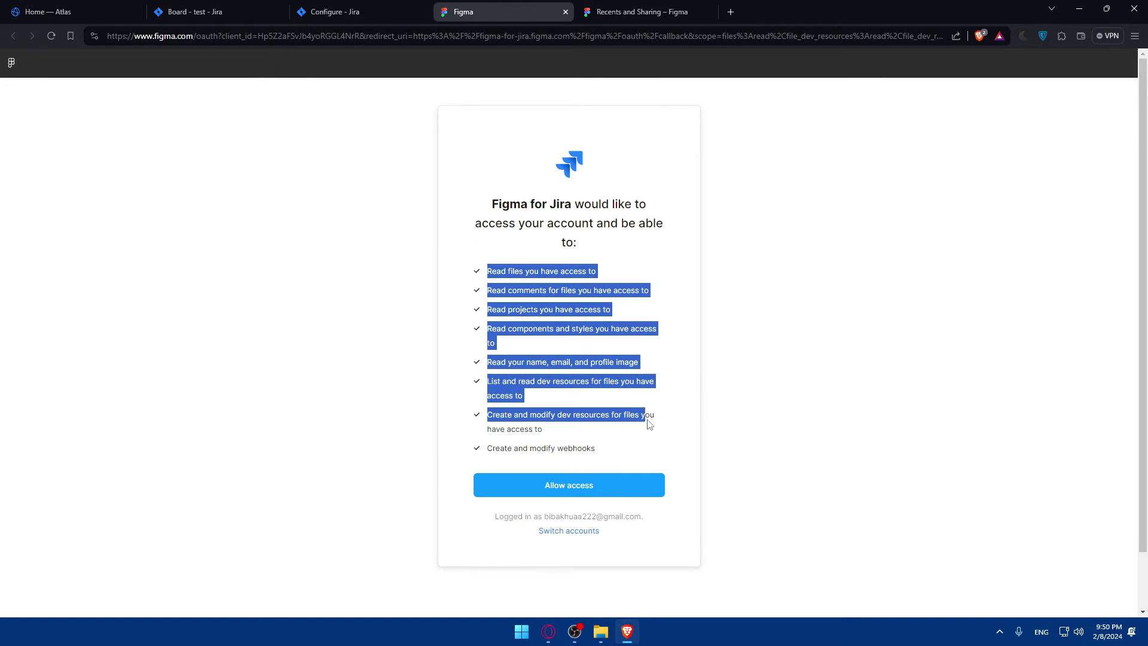
# Allow Figma for Jira access to the Figma account and go back to Jira's Configure page
pyautogui.click(586, 445)
pyautogui.click(625, 9)
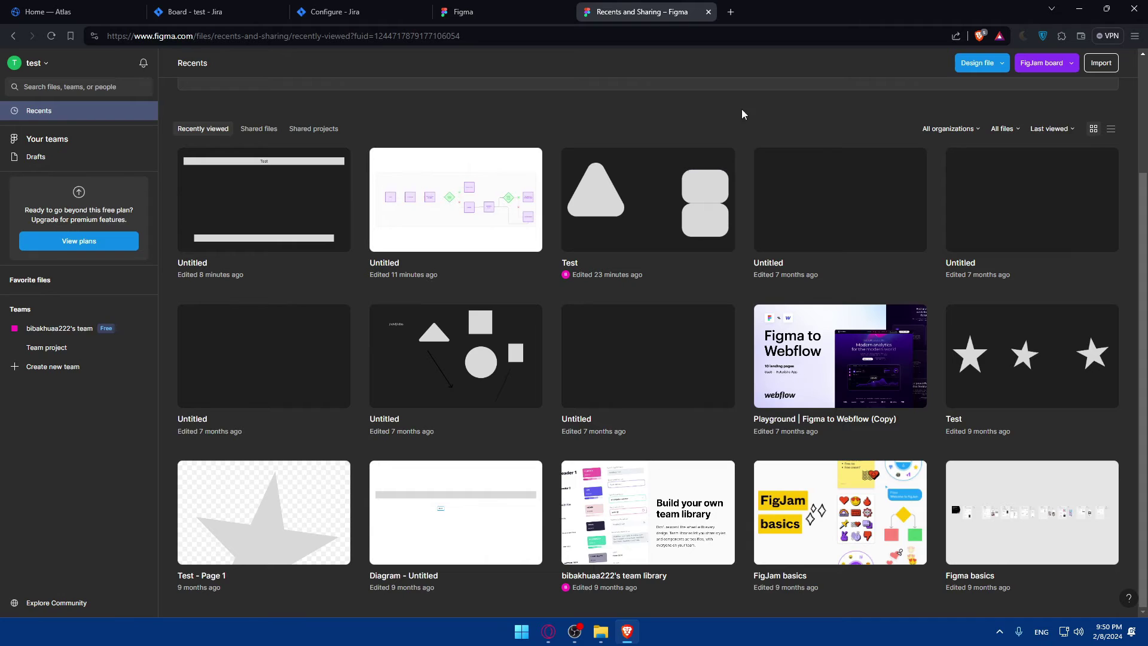
pyautogui.click(475, 6)
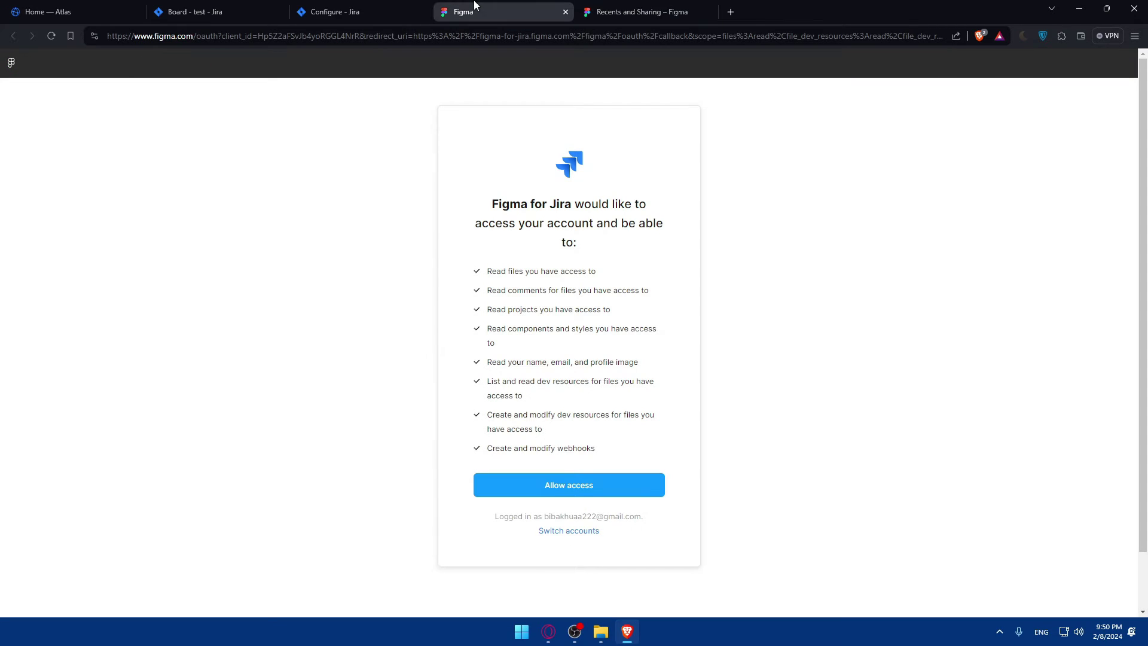
pyautogui.click(570, 491)
pyautogui.moveTo(485, 282); pyautogui.dragTo(584, 424)
pyautogui.click(605, 461)
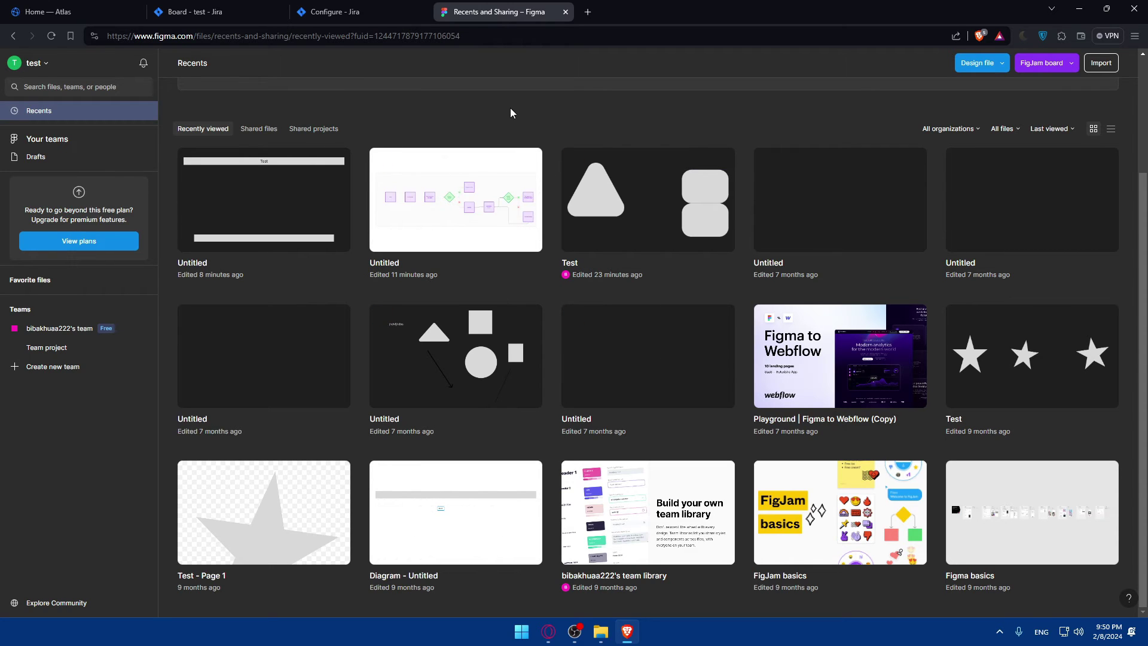
pyautogui.click(412, 12)
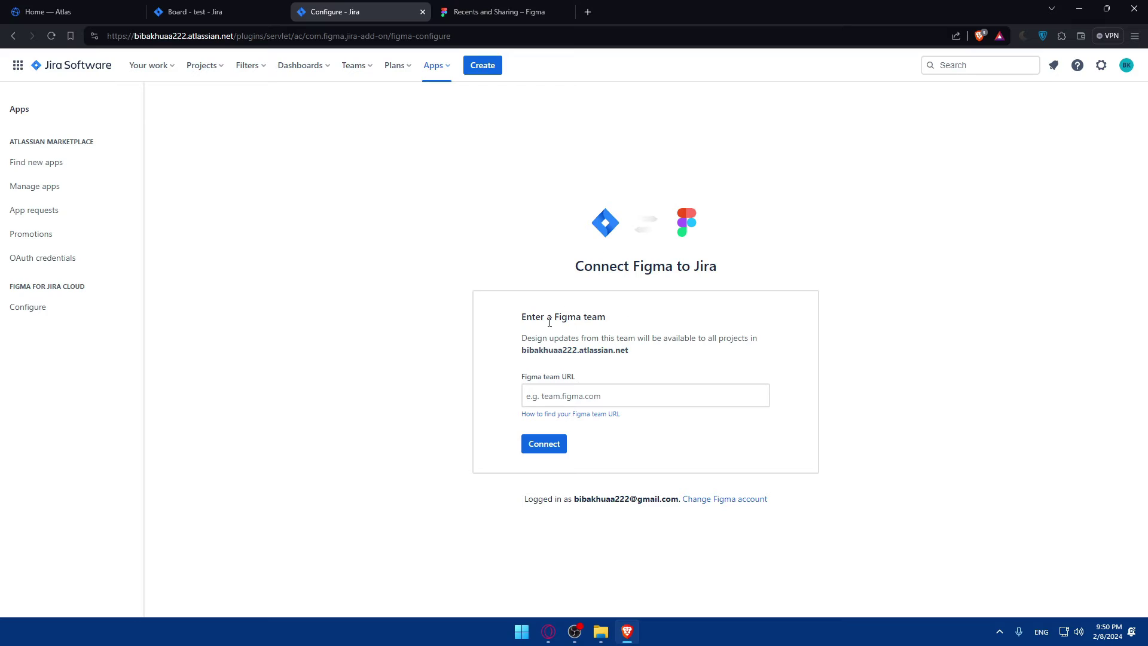
# Read the 'Enter a Figma team' heading and description on the Connect form
pyautogui.moveTo(516, 318); pyautogui.dragTo(634, 326)
pyautogui.click(628, 336)
pyautogui.moveTo(522, 339); pyautogui.dragTo(600, 341)
pyautogui.click(607, 341)
# Submit the form with the team URL field empty, then switch to Figma Recents
pyautogui.click(589, 396)
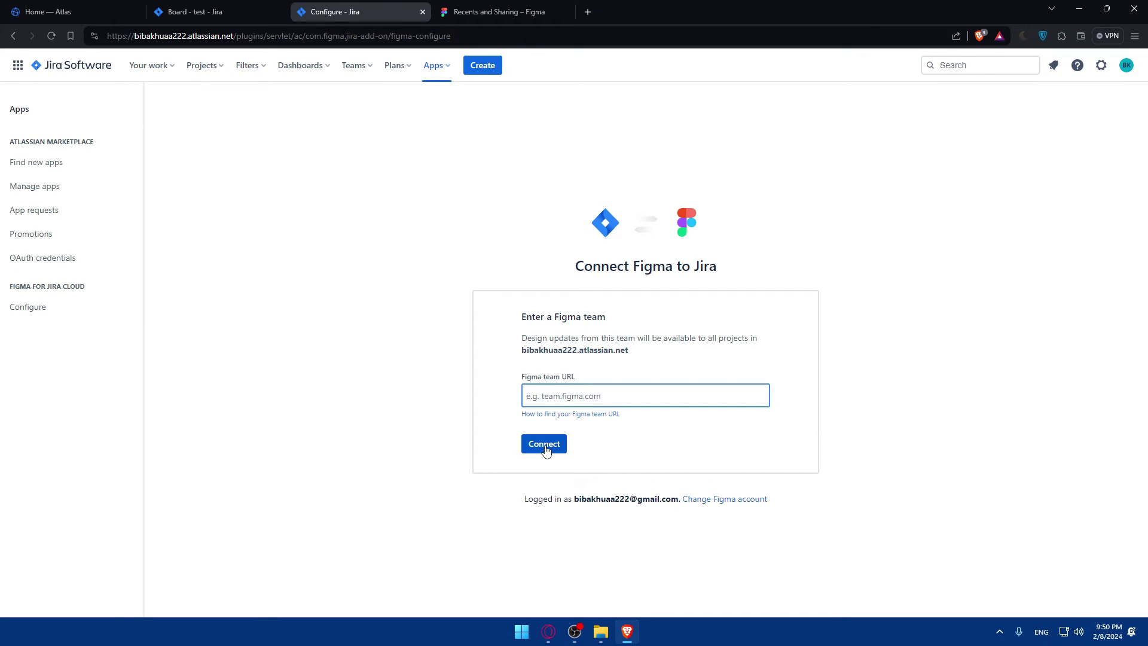
pyautogui.press('Return')
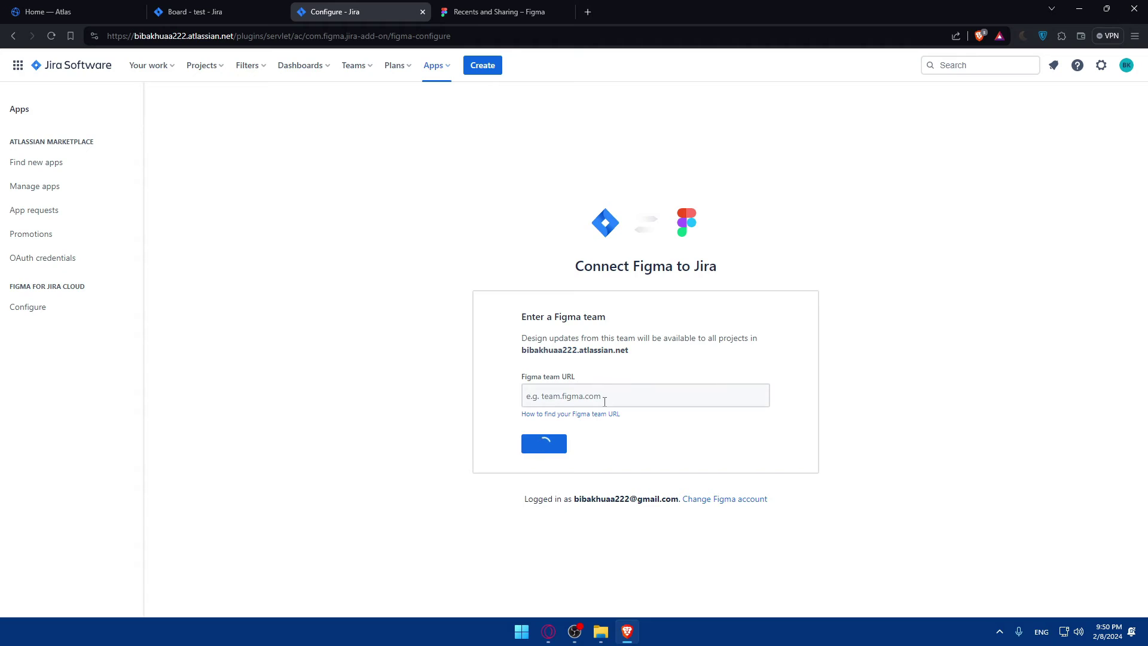
pyautogui.click(500, 11)
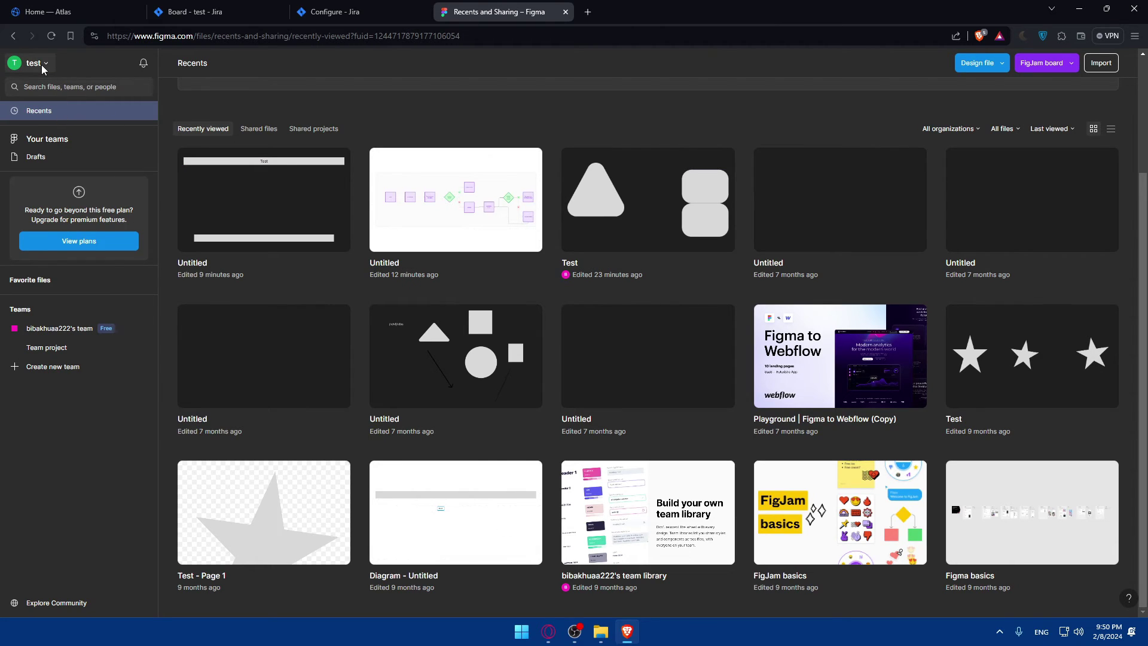
# Copy the free Figma team's link and paste it into Jira's team URL field
pyautogui.click(85, 329)
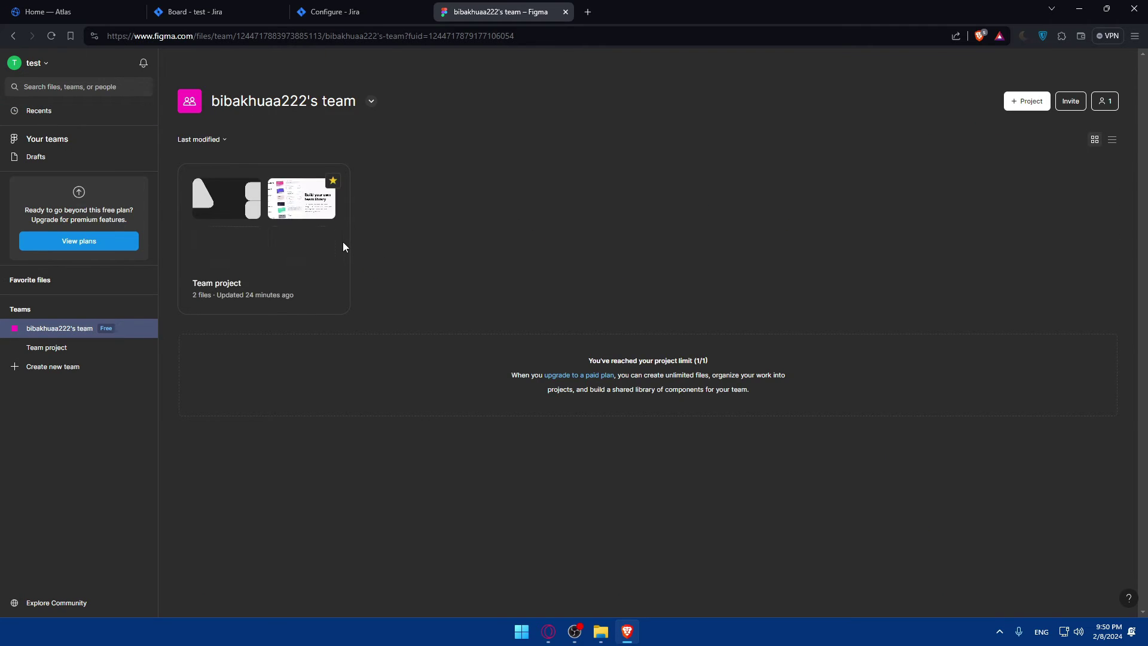
pyautogui.click(371, 101)
pyautogui.click(342, 149)
pyautogui.click(346, 13)
pyautogui.click(606, 400)
pyautogui.hotkey('ctrl', 'v')
pyautogui.hotkey('ctrl', 'a')
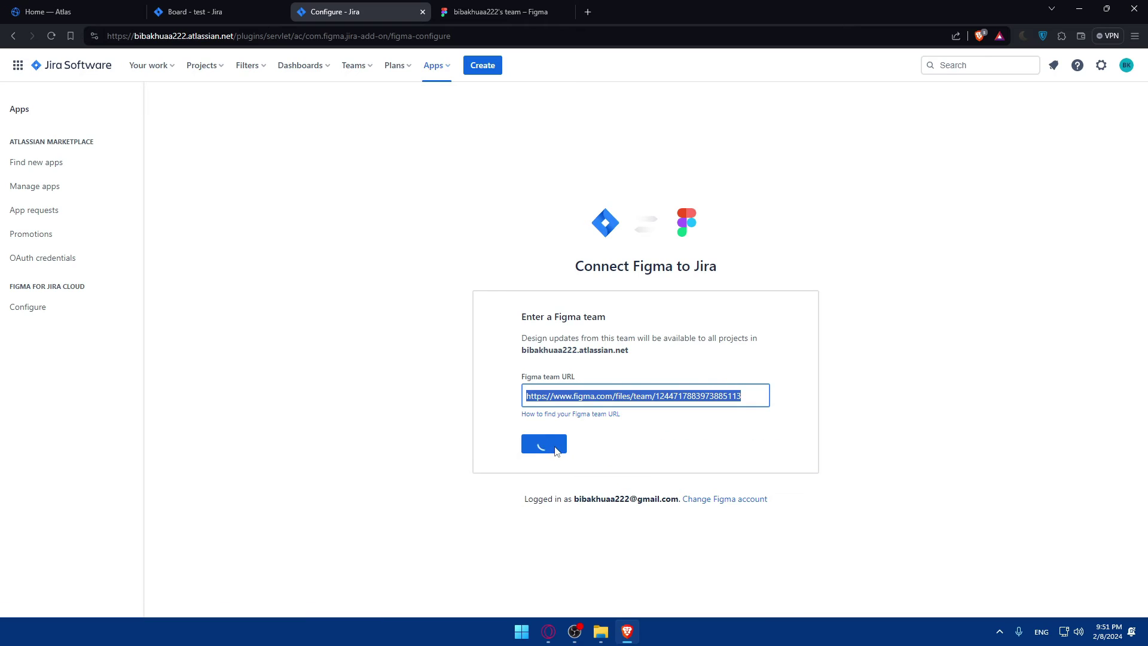
# Check the help on finding the team URL, then copy the team link again from Figma
pyautogui.click(575, 416)
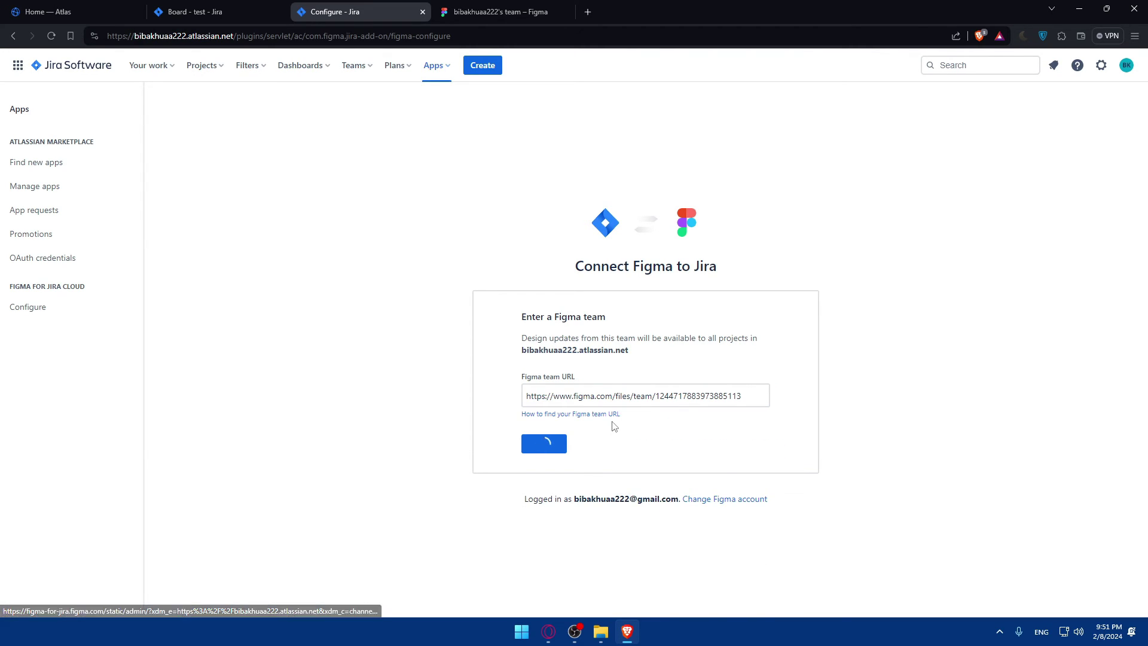
pyautogui.click(443, 11)
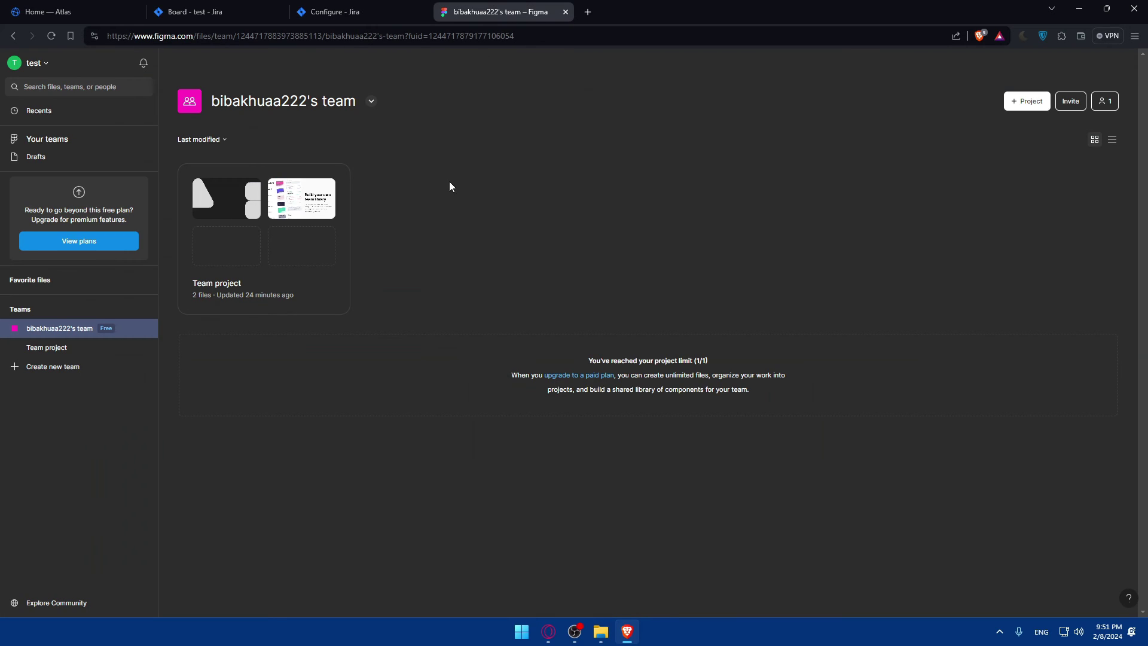
pyautogui.click(375, 101)
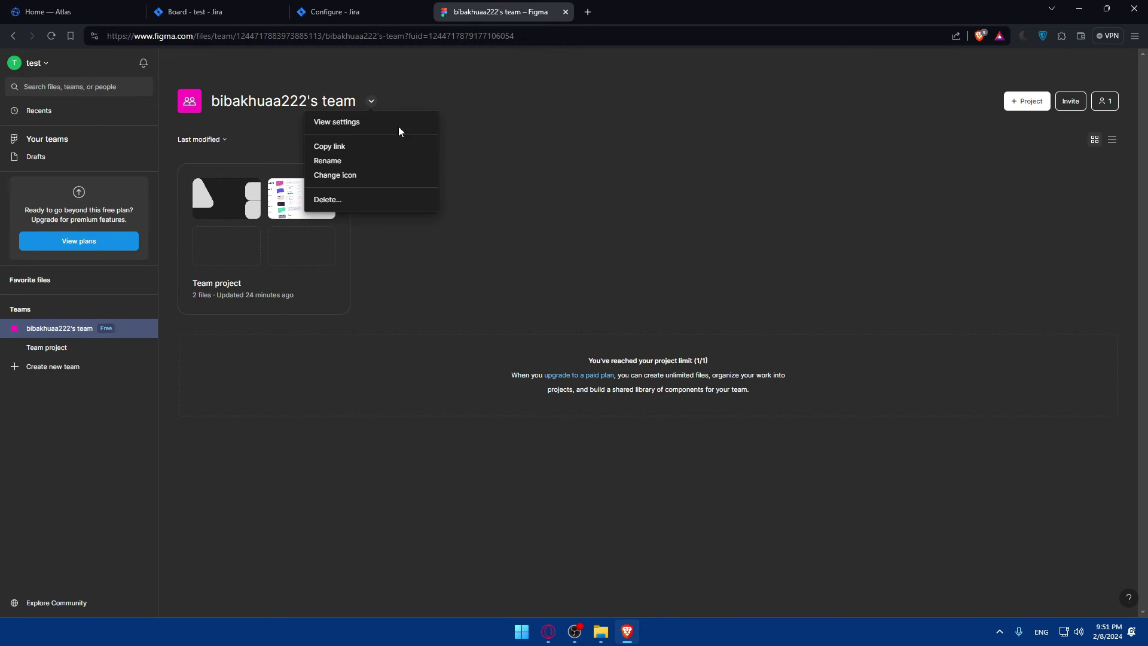
pyautogui.click(374, 149)
pyautogui.click(359, 7)
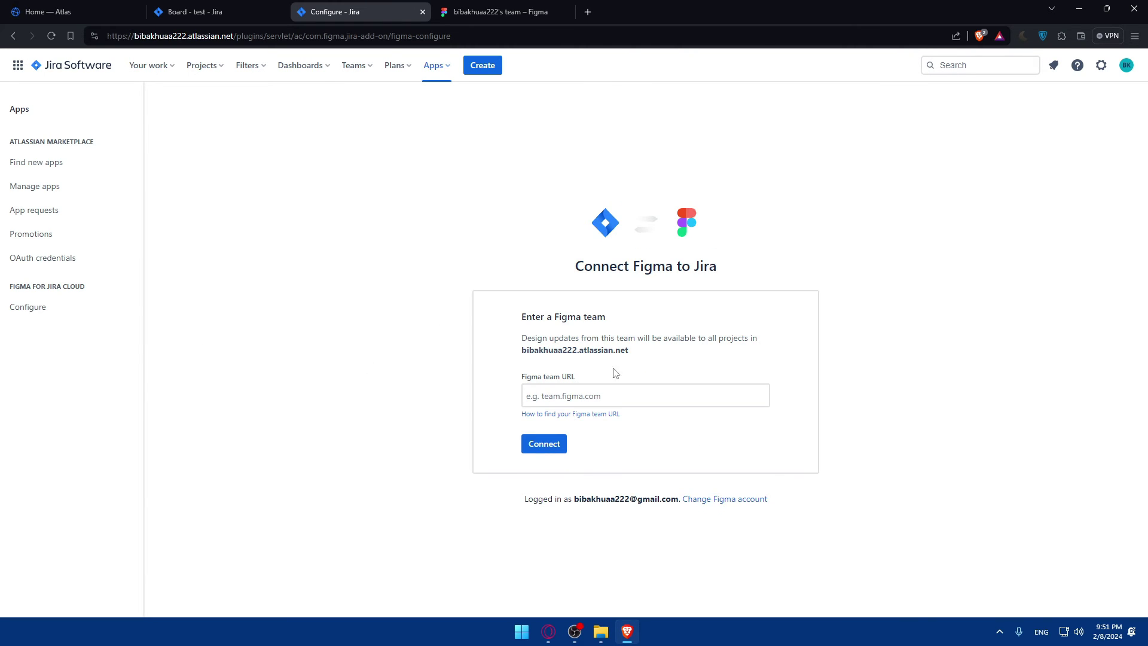
# Paste the Figma team link into the team URL field and connect, getting the paid-plan error
pyautogui.click(644, 400)
pyautogui.hotkey('ctrl', 'v')
pyautogui.click(554, 442)
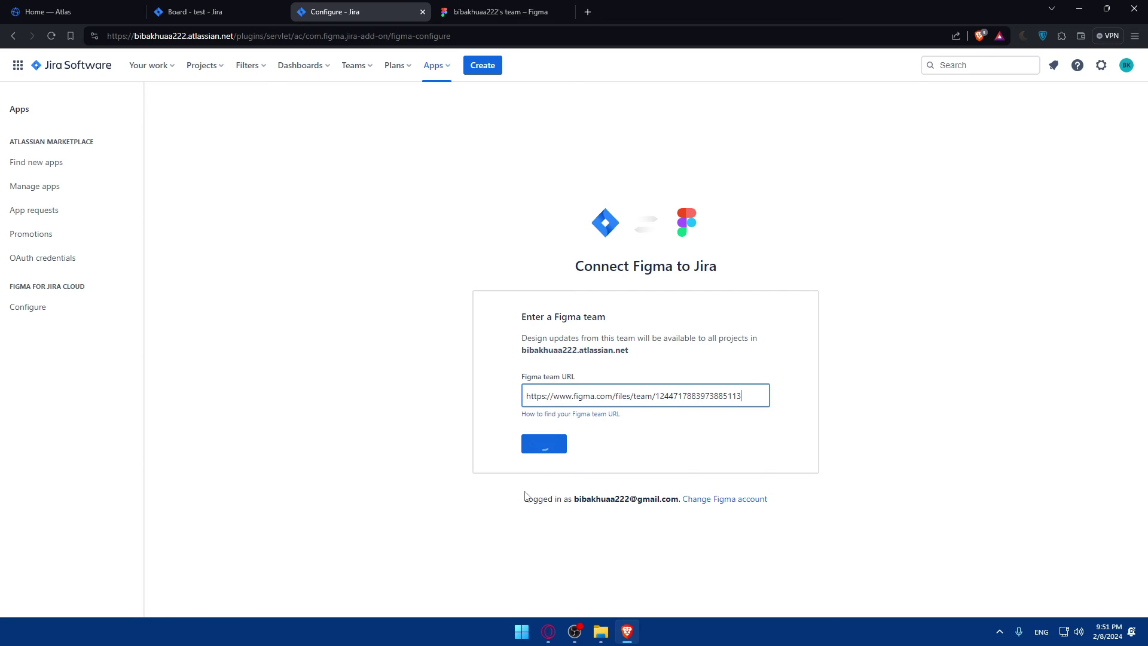
pyautogui.write('--')
pyautogui.press('BackSpace')
pyautogui.press('BackSpace')
pyautogui.click(541, 444)
pyautogui.click(584, 420)
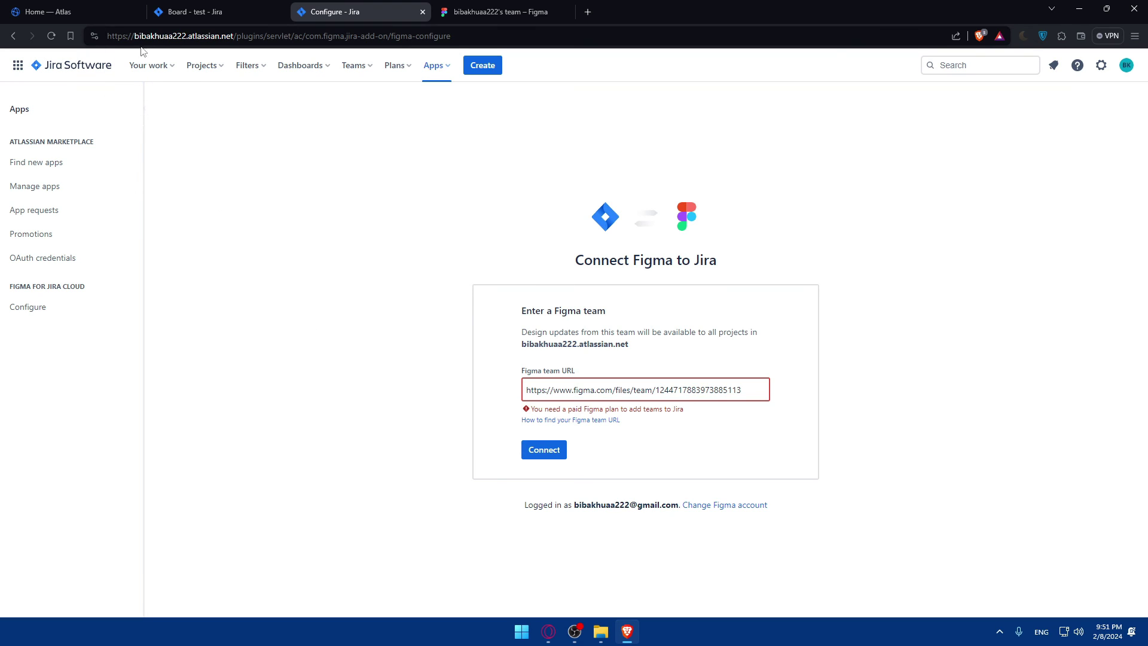
# Close the Atlas, Jira board, Jira Configure and Figma team tabs
pyautogui.click(136, 11)
pyautogui.click(132, 13)
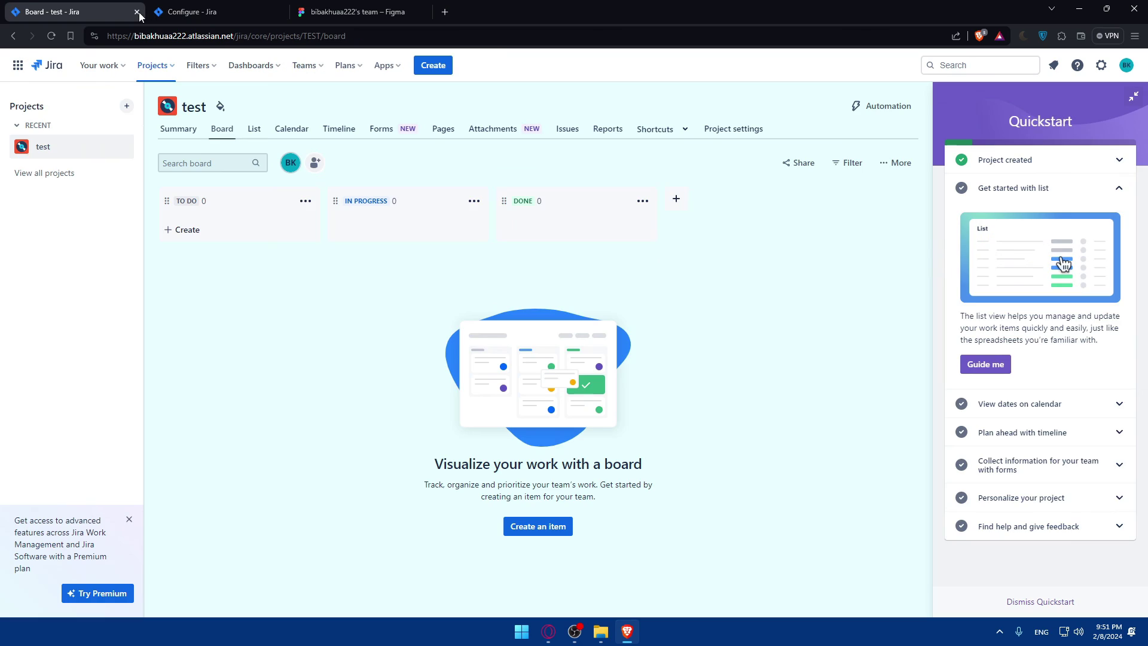
pyautogui.click(137, 12)
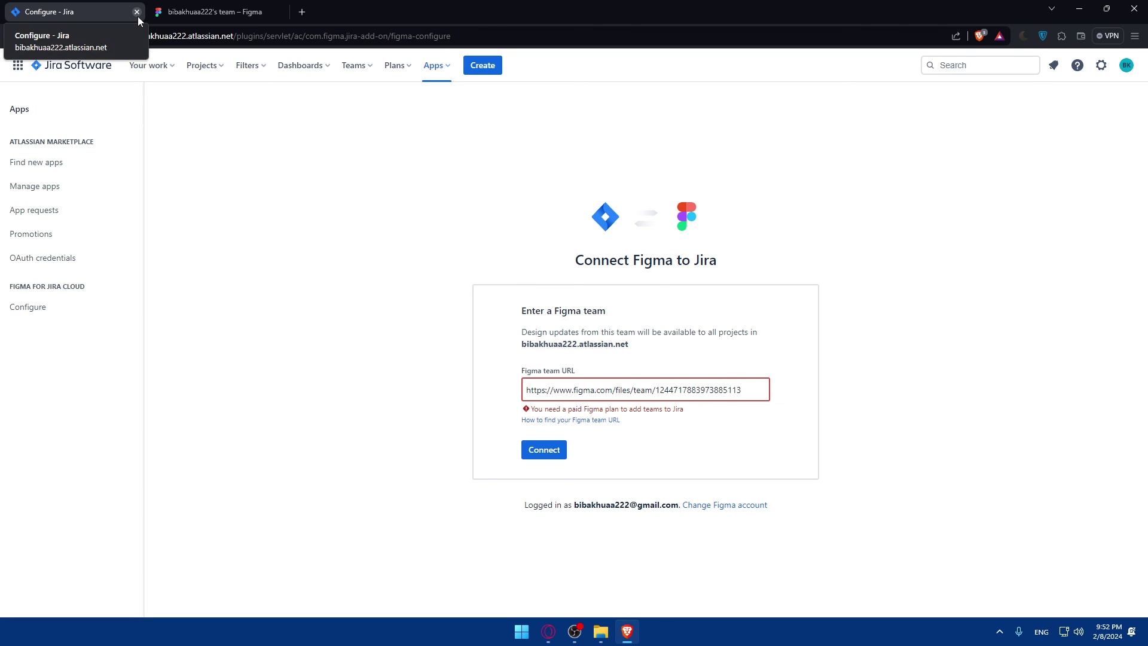
pyautogui.click(137, 17)
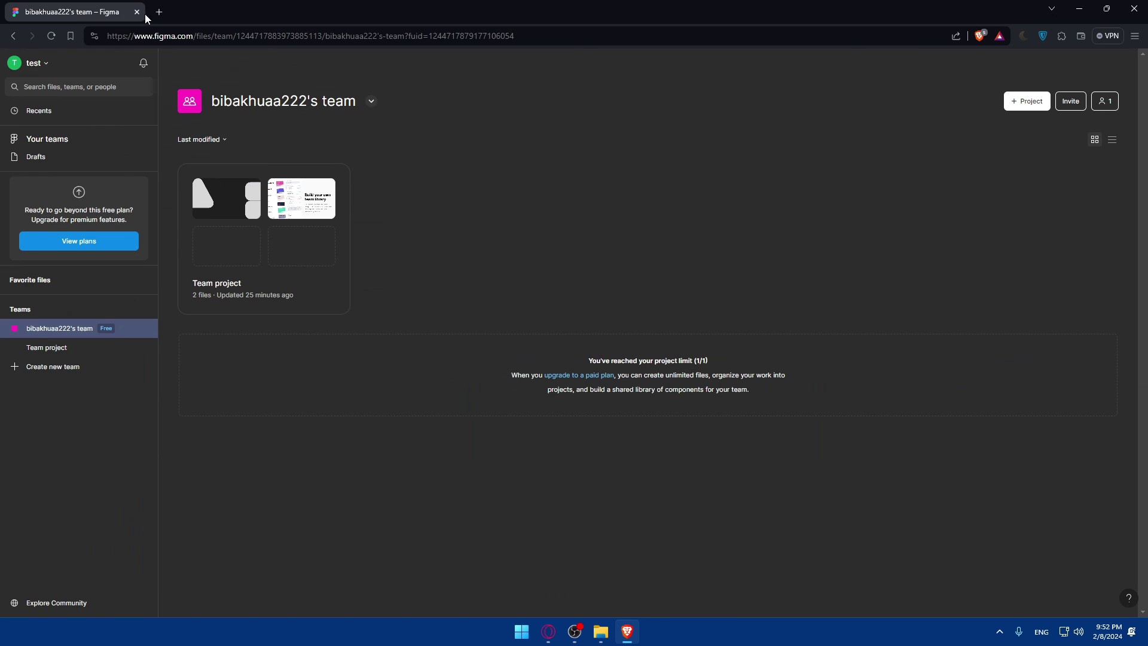
pyautogui.click(136, 12)
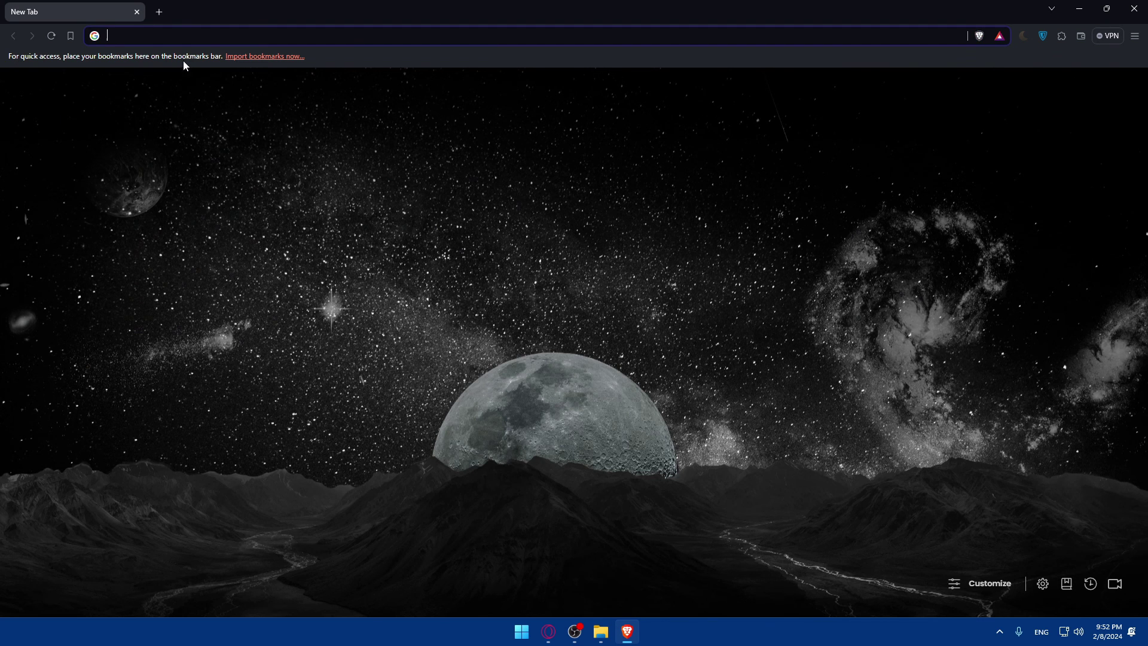